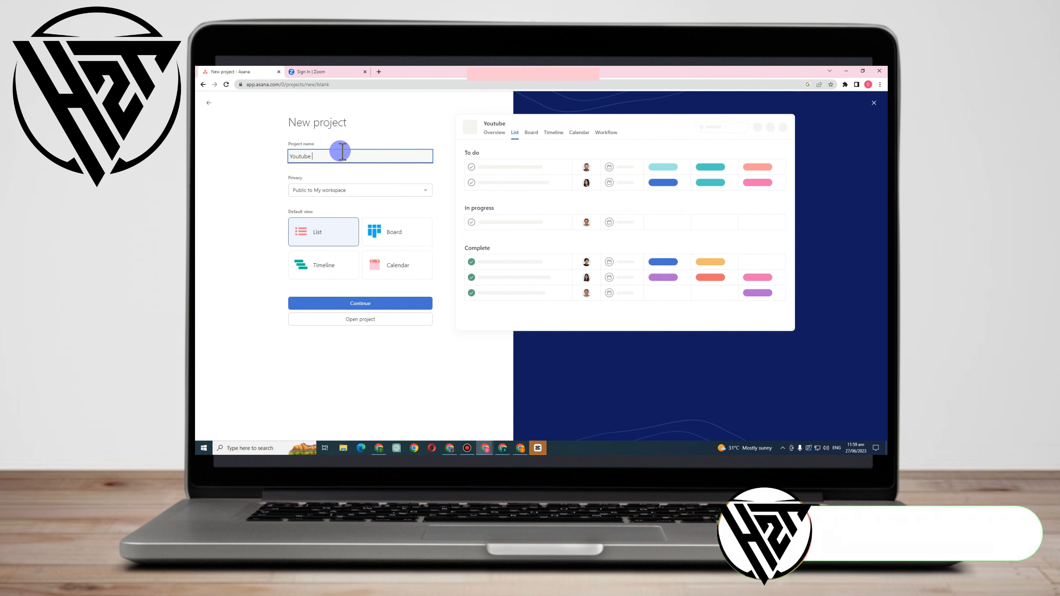
Name the new project Youtube Channel Nature.
text(Channel)
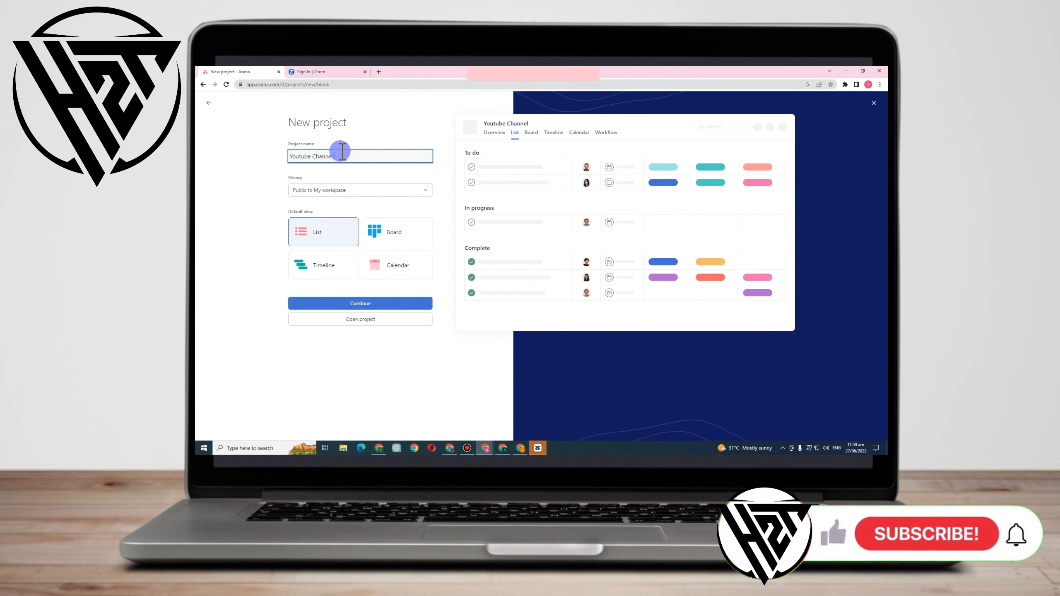
text( NAtur)
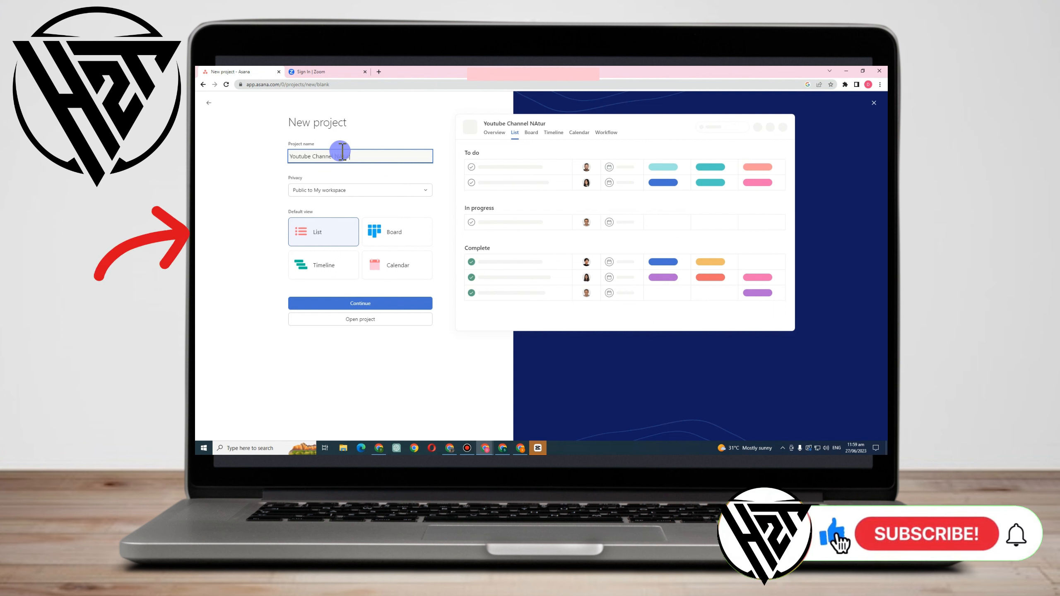
text(e)
click(343, 152)
key(BackSpace)
text(a)
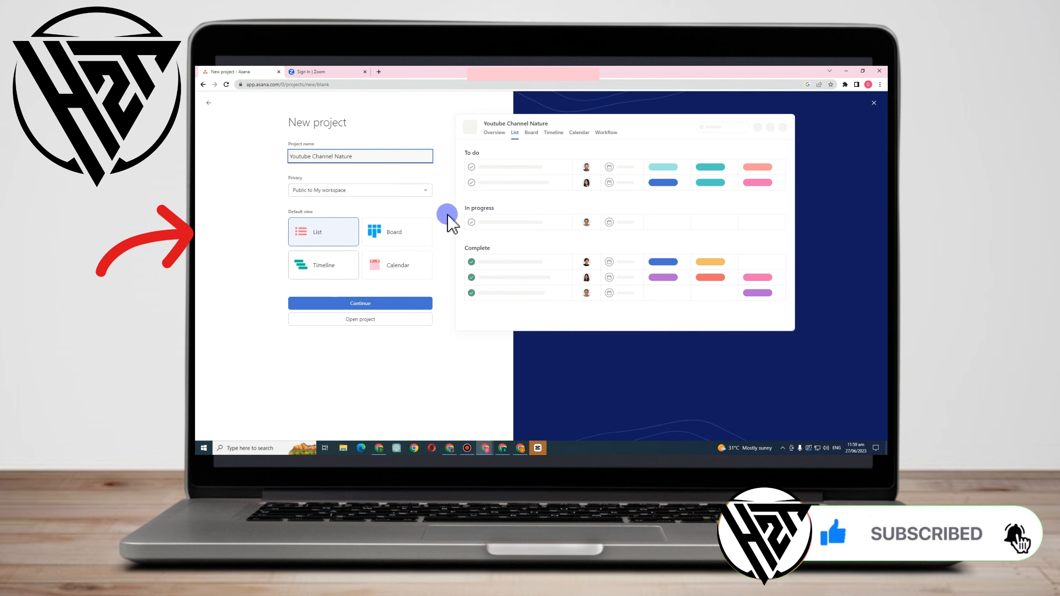
Preview the Board, Timeline and Calendar default views, then create the project with List view and dismiss the workflow suggestions.
click(396, 243)
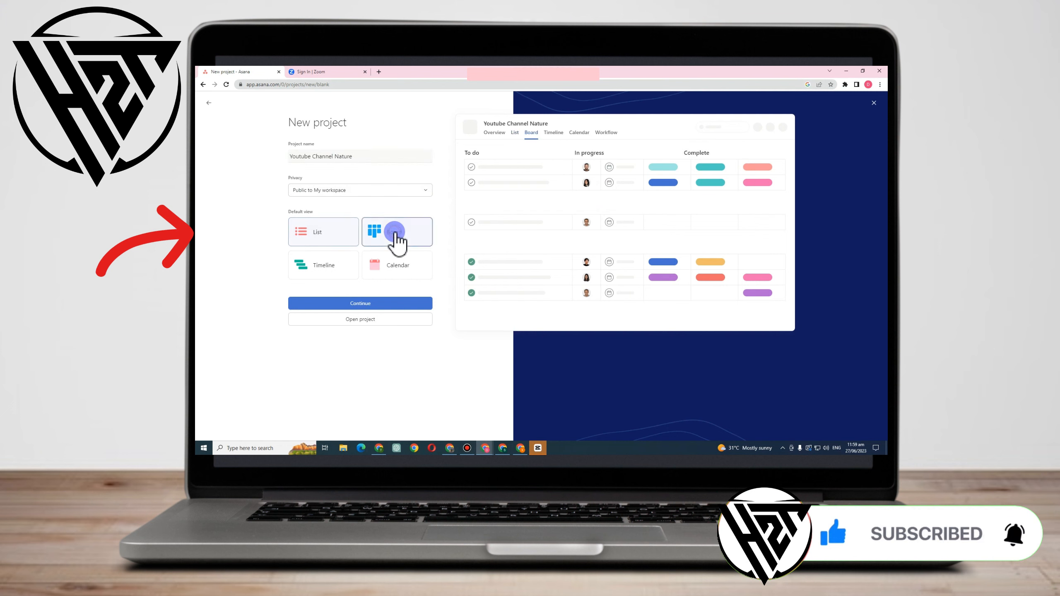
click(352, 267)
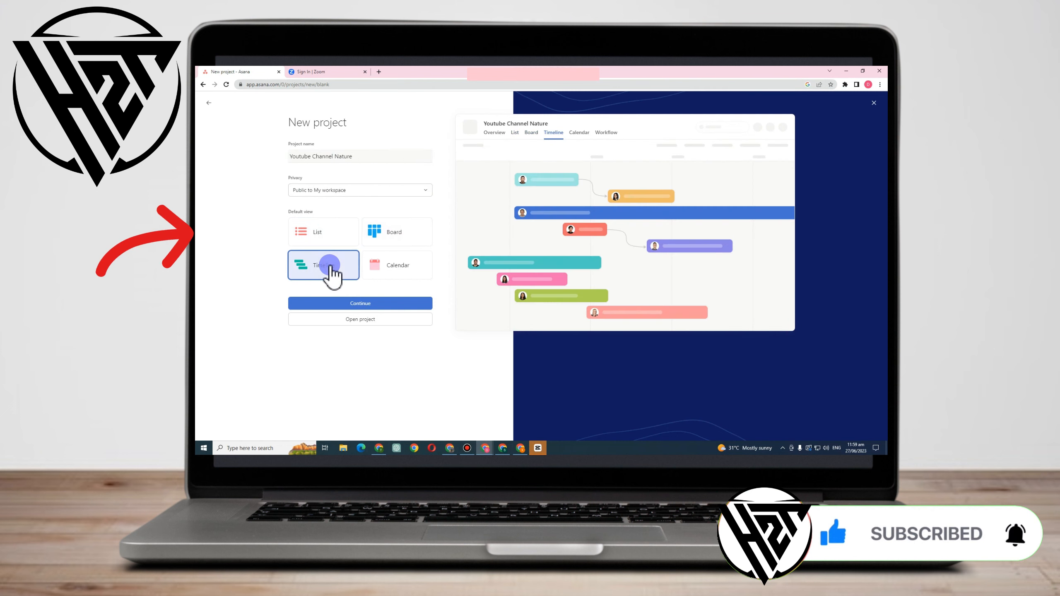
click(393, 267)
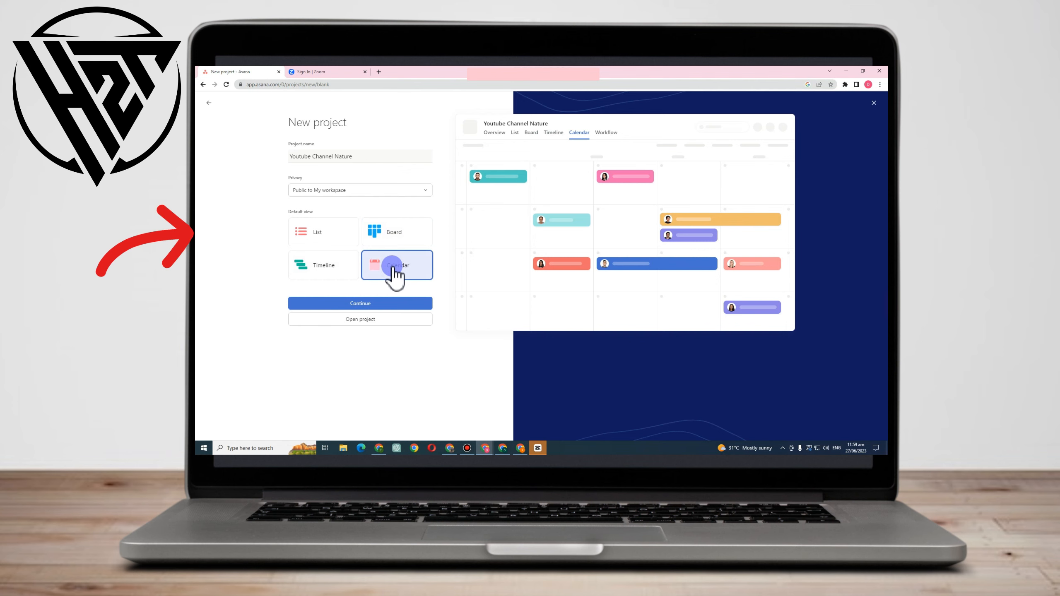
click(330, 231)
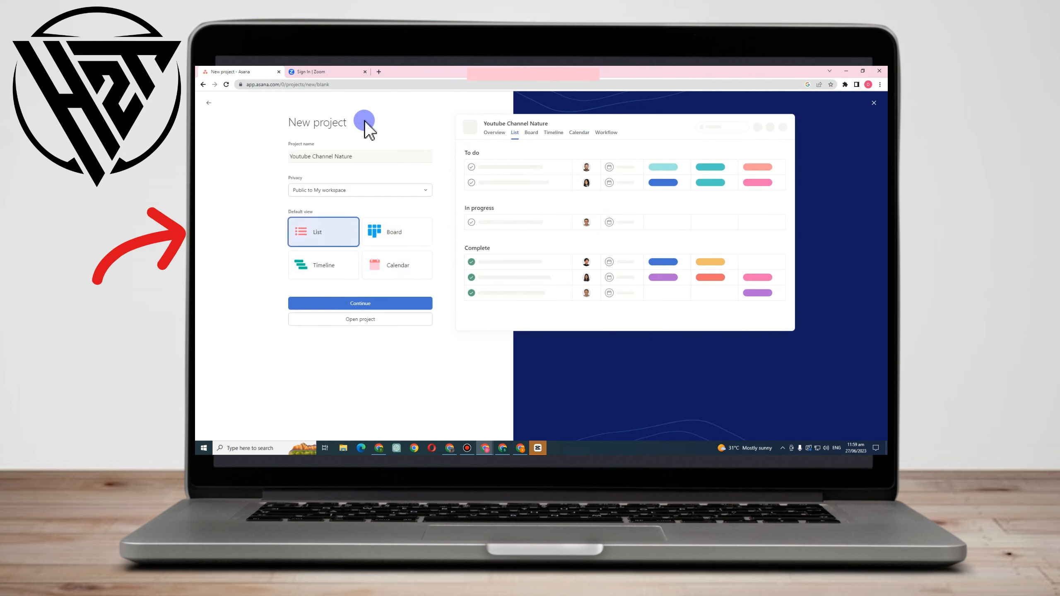
click(377, 305)
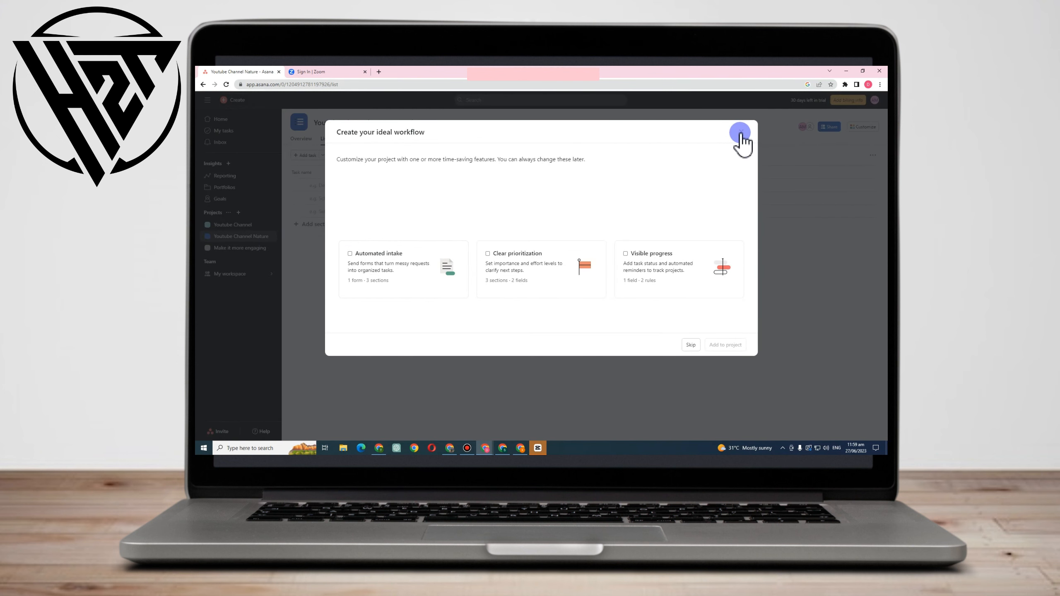
click(741, 133)
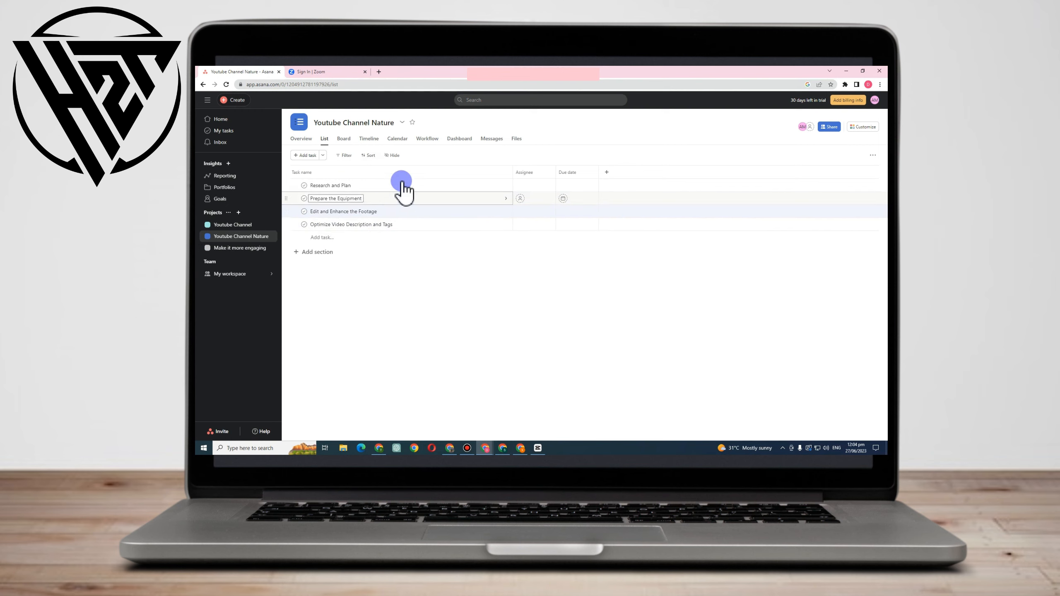
Assign the Research and Plan task to the second suggested teammate and set its due date to Sunday, July 2.
click(479, 190)
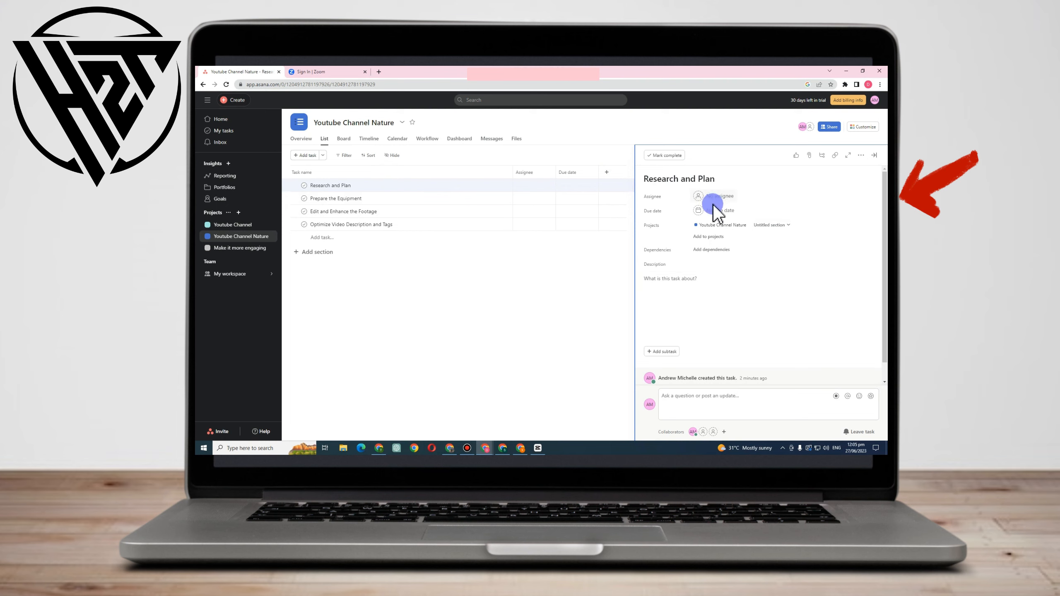
click(711, 196)
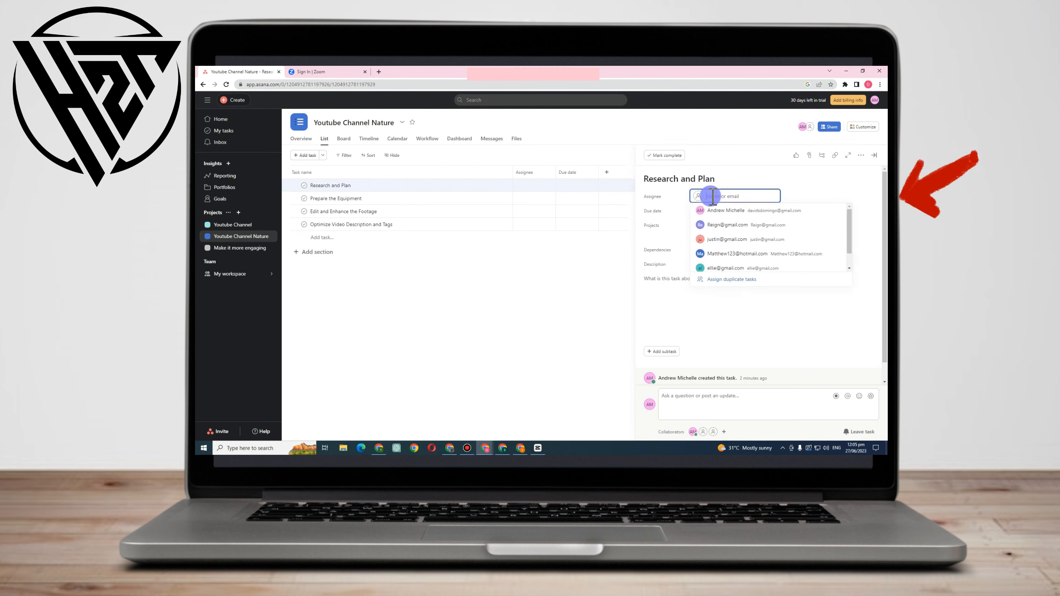
click(729, 230)
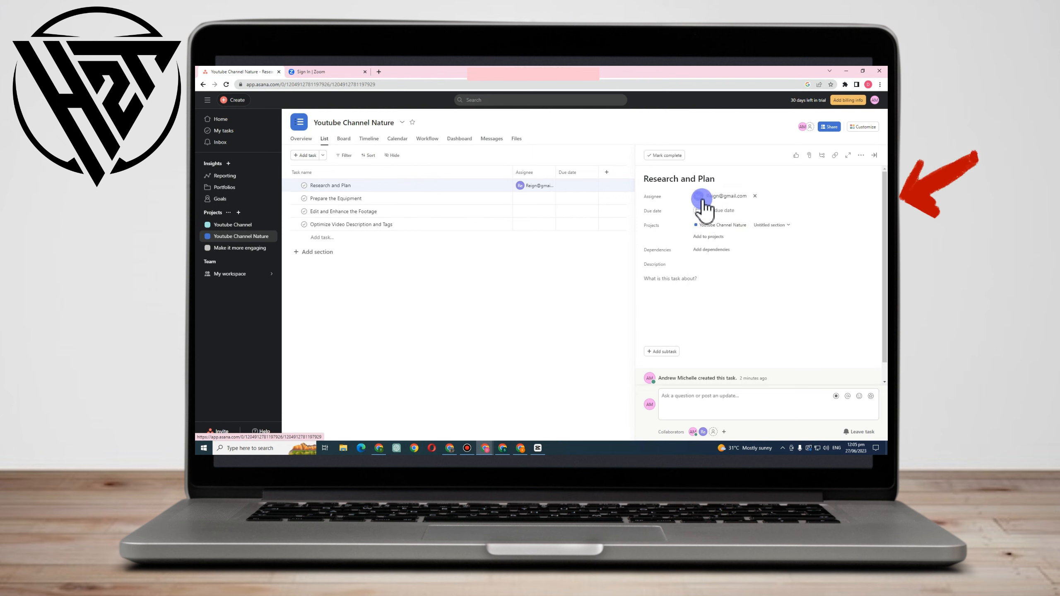
click(705, 209)
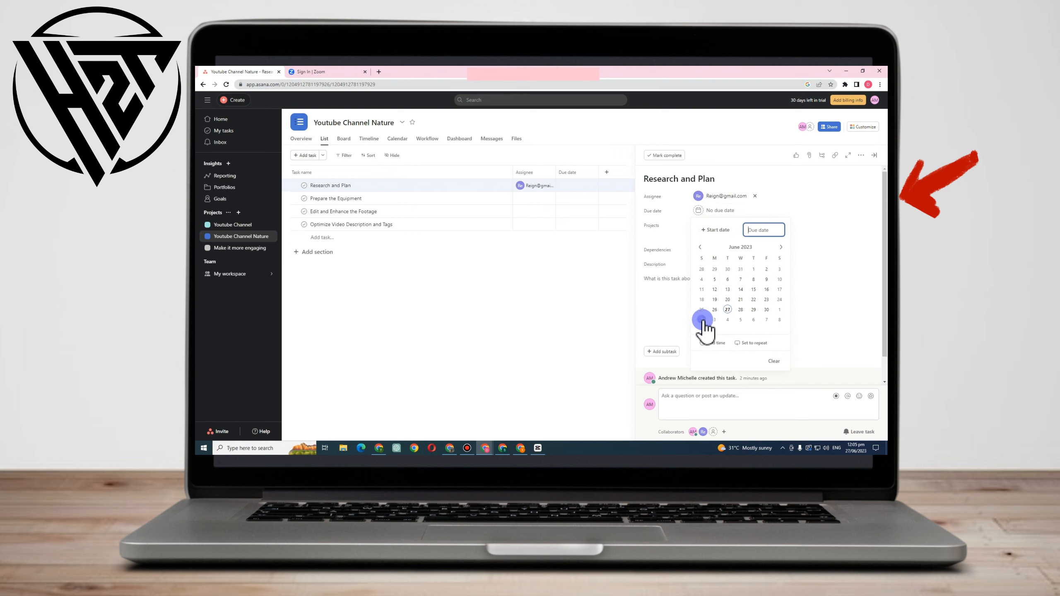
click(811, 225)
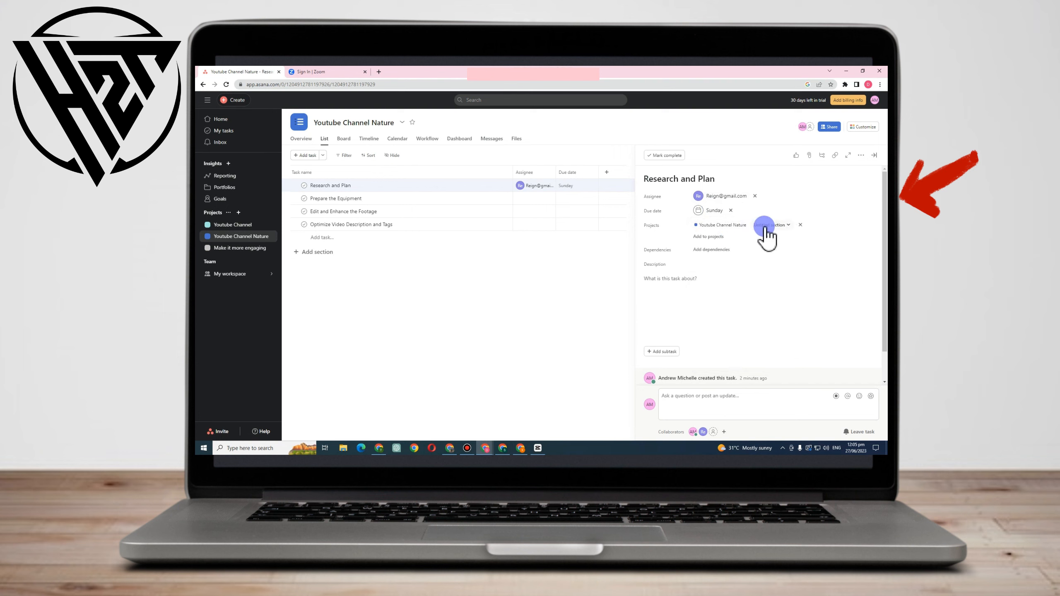
Add the Research and Plan task to a new project called Something captivating.
click(724, 237)
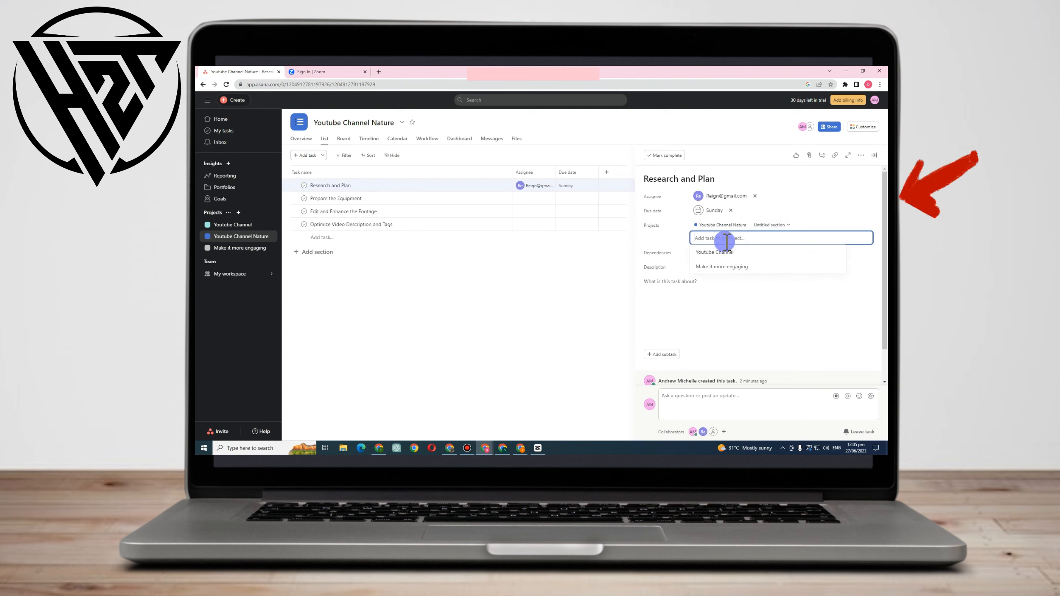
text(Make i)
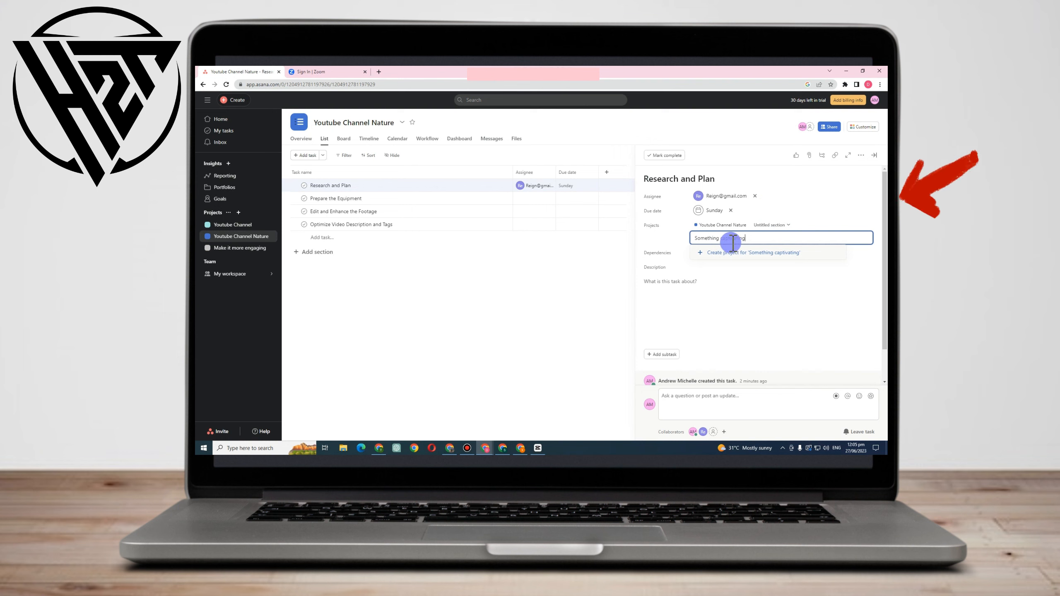
click(724, 252)
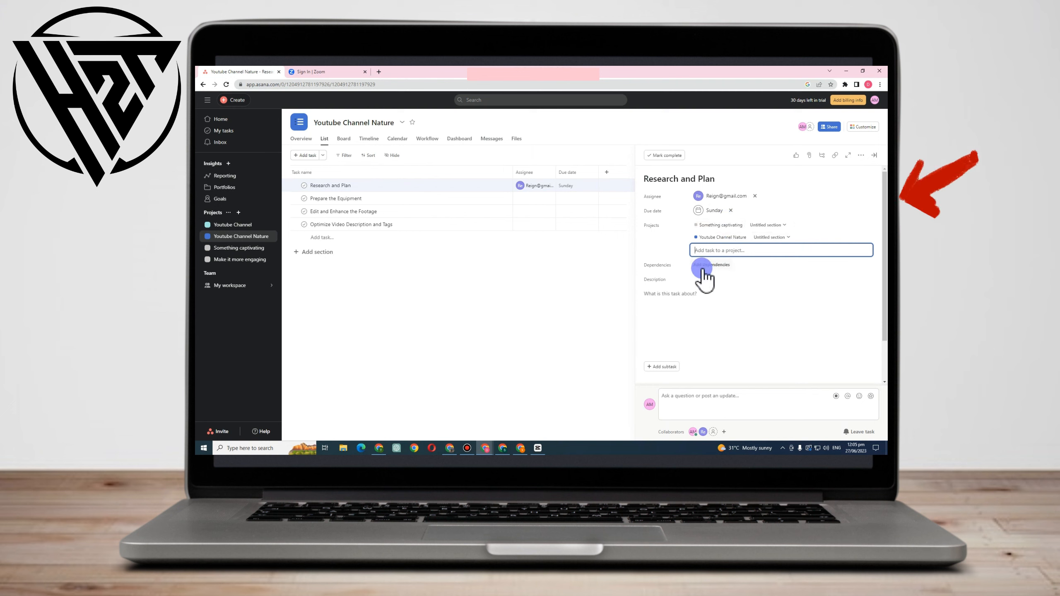
Paste the Research Popular Nature Topics notes into the task description and make all of the text italic and underlined.
click(667, 291)
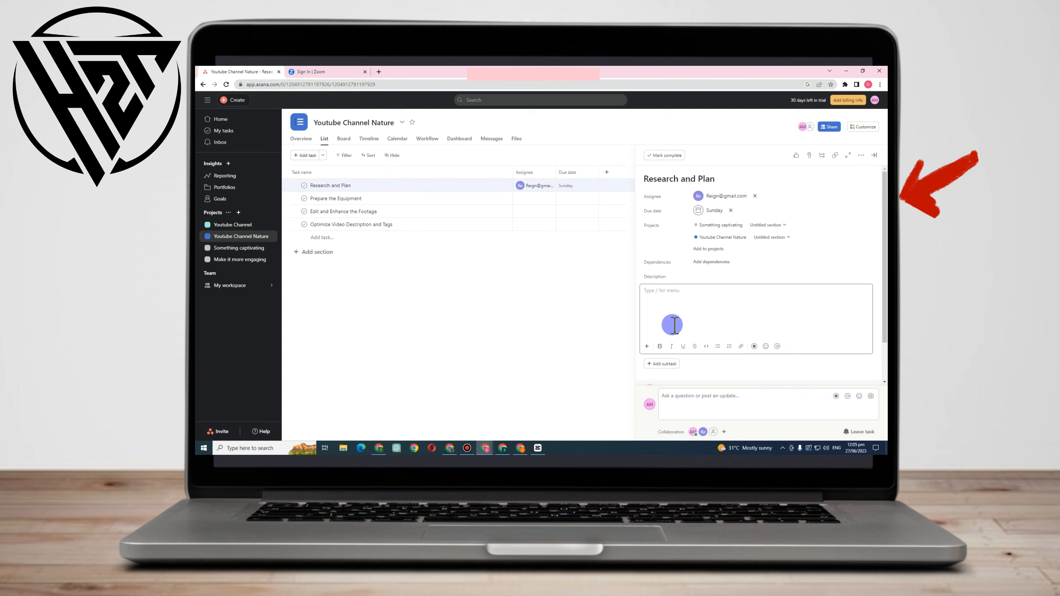
text(Research Popular Nature Topics: Explore popular nature-related YouTube channels, websites, and social media accounts to identify trending topics and content that resonates with the audience. Analyze the engagement levels, comments, and views on similar nature videos to gauge their success.)
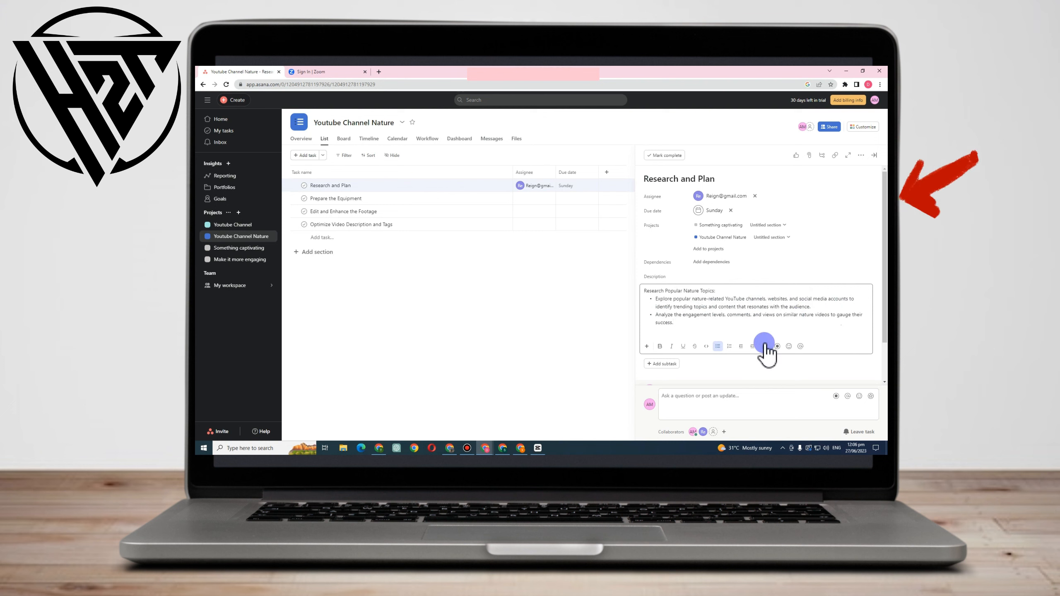
scroll(668, 353, down, 1)
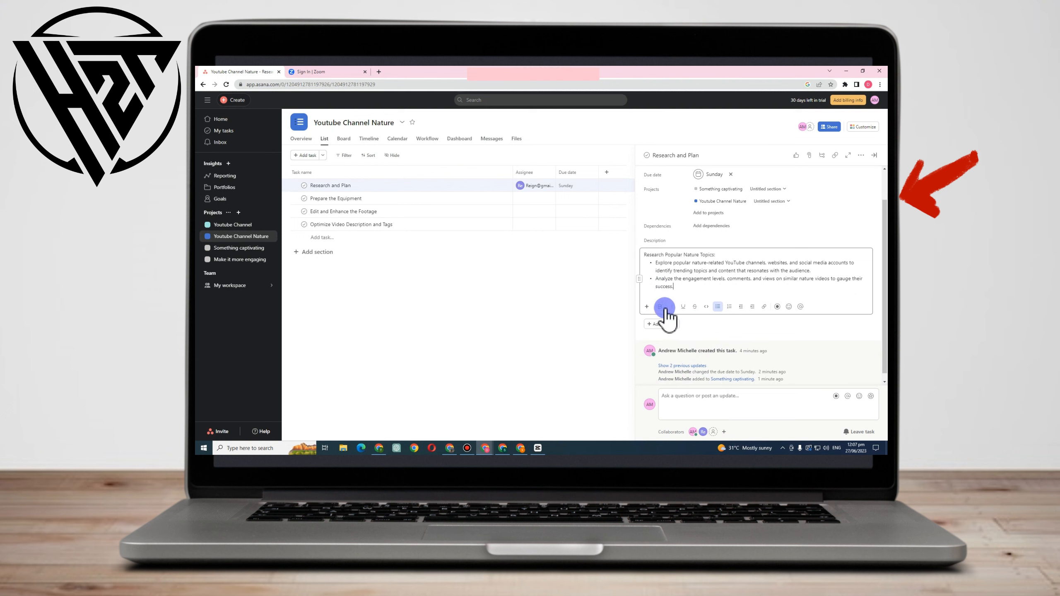
drag(673, 286, 643, 253)
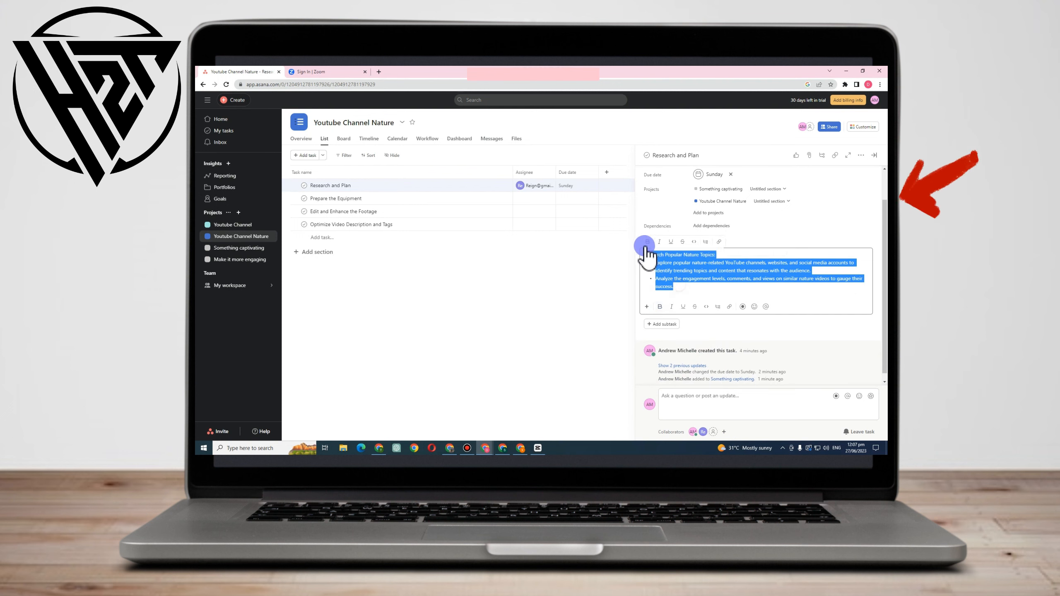
click(671, 307)
click(683, 306)
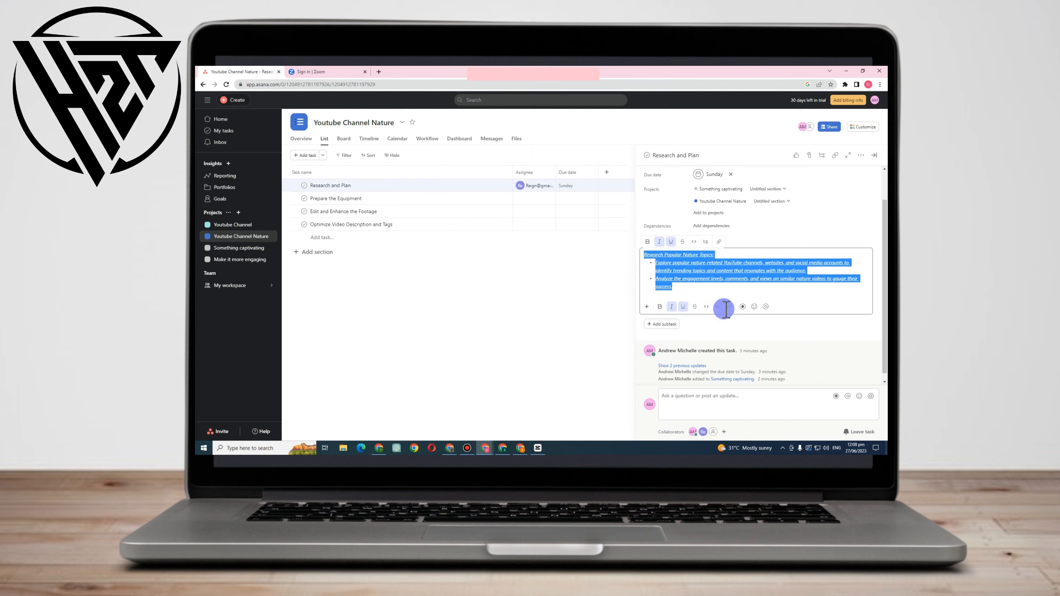
click(728, 307)
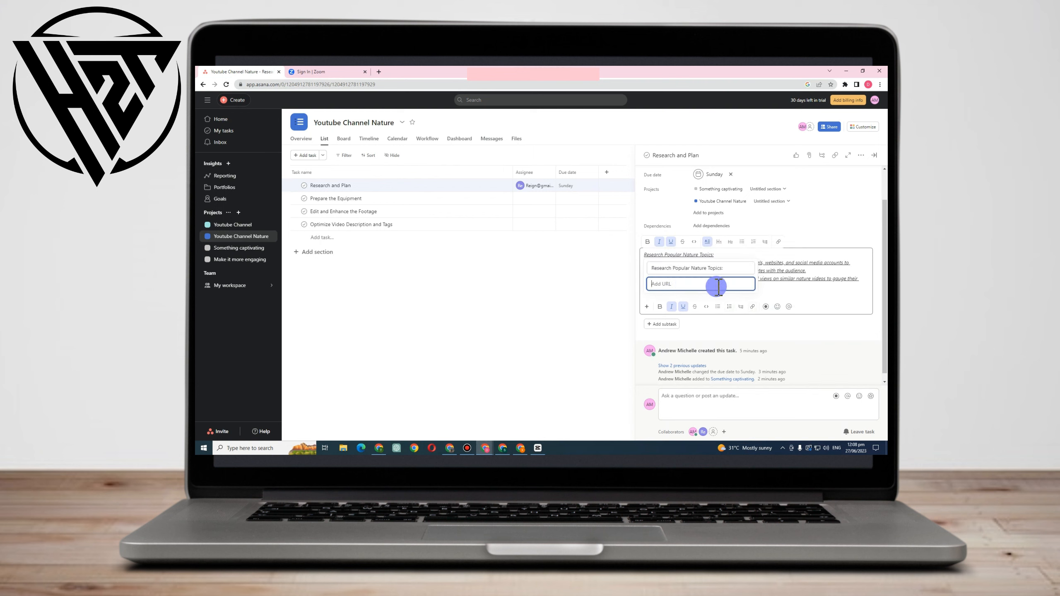
click(775, 292)
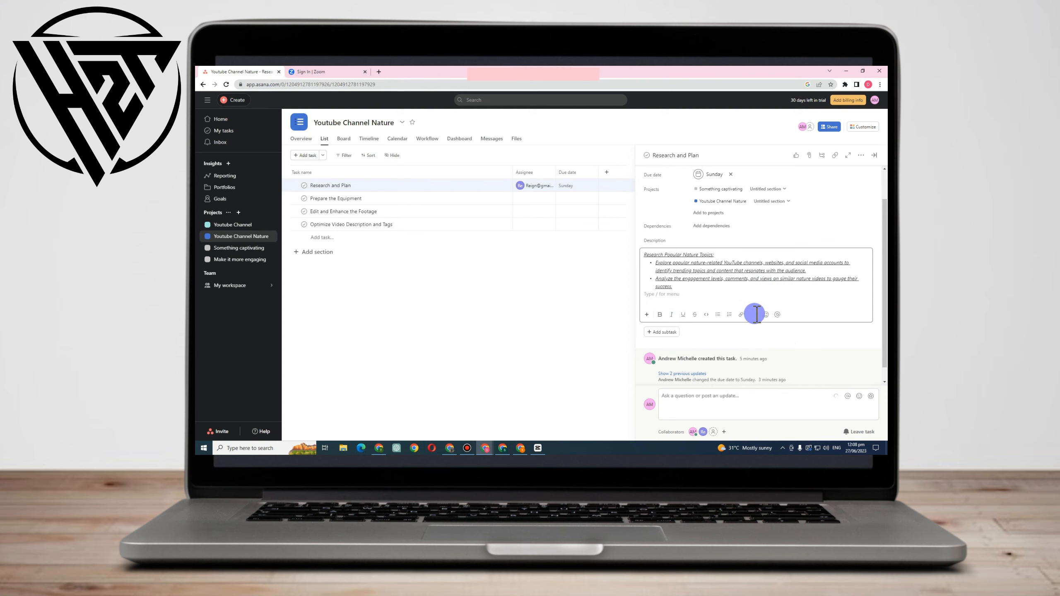
Start a Vimeo screen recording from the task description and allow camera and microphone access.
click(756, 314)
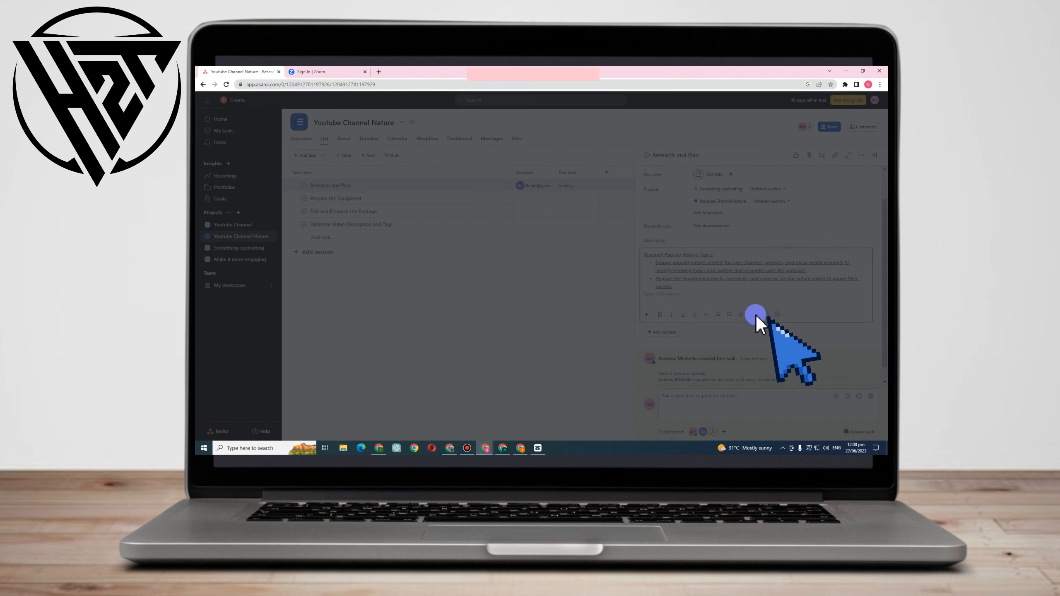
click(305, 138)
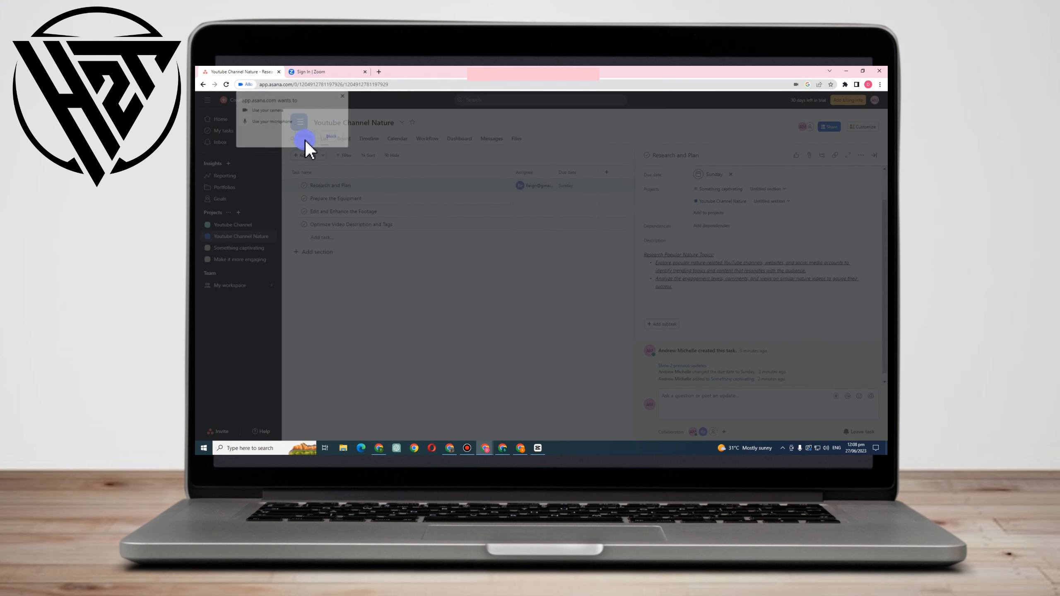
click(808, 153)
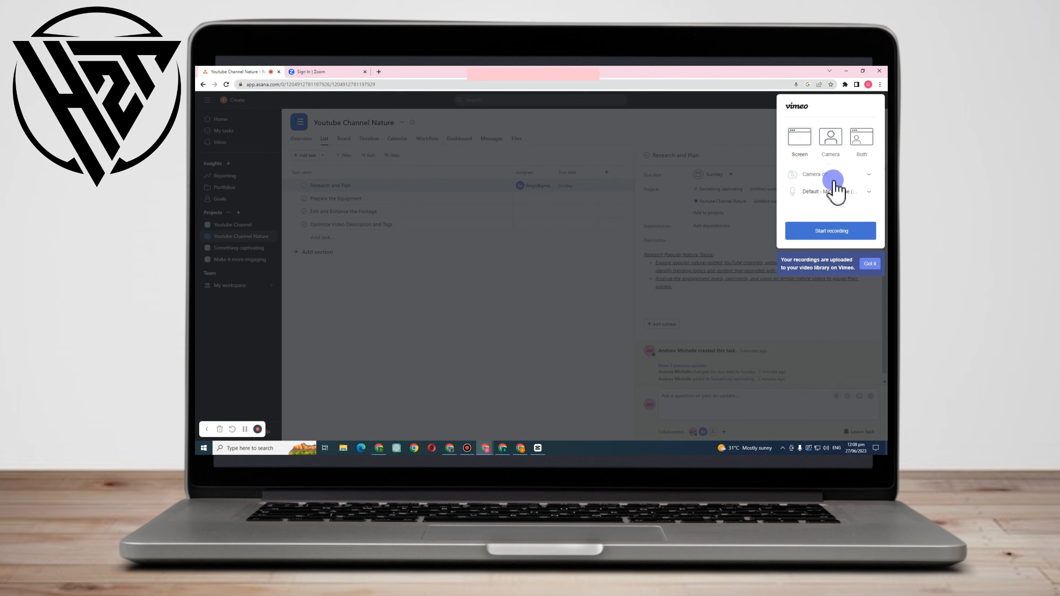
Set the recording to camera off with the default Realtek High Definition Audio microphone.
click(819, 176)
click(824, 205)
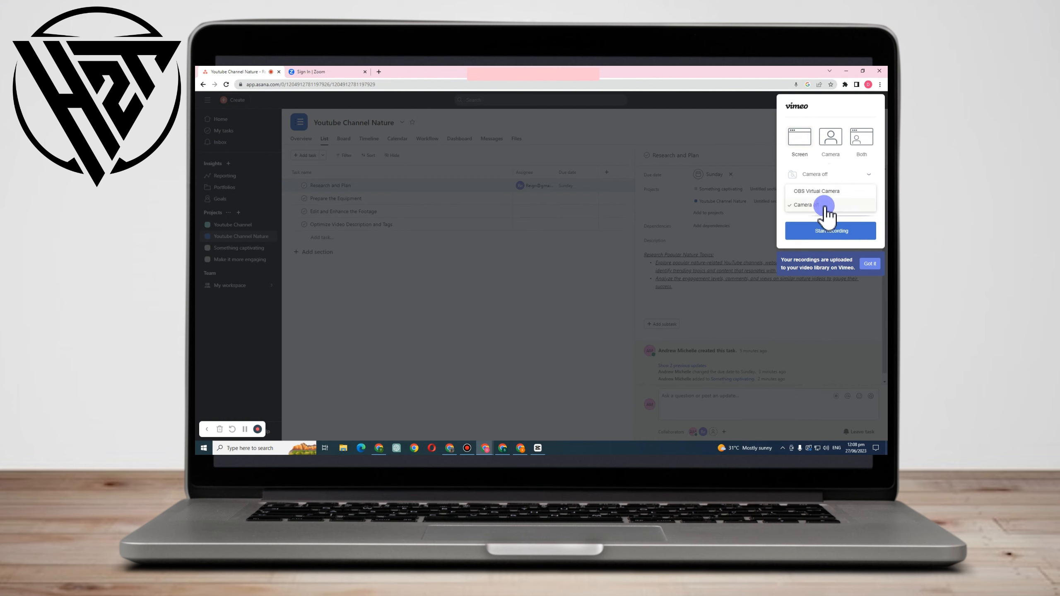
click(824, 193)
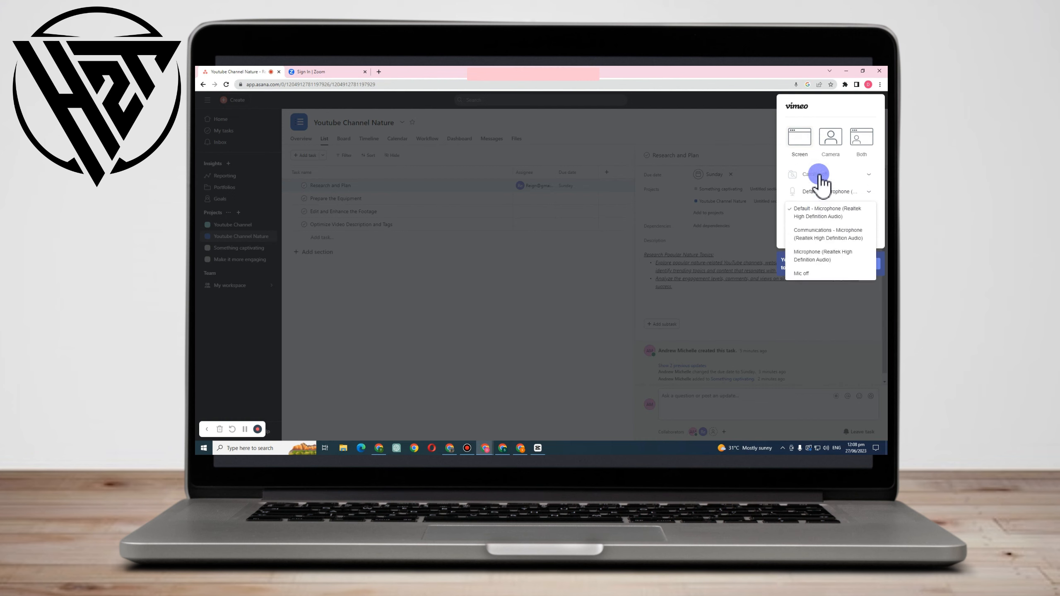
click(820, 215)
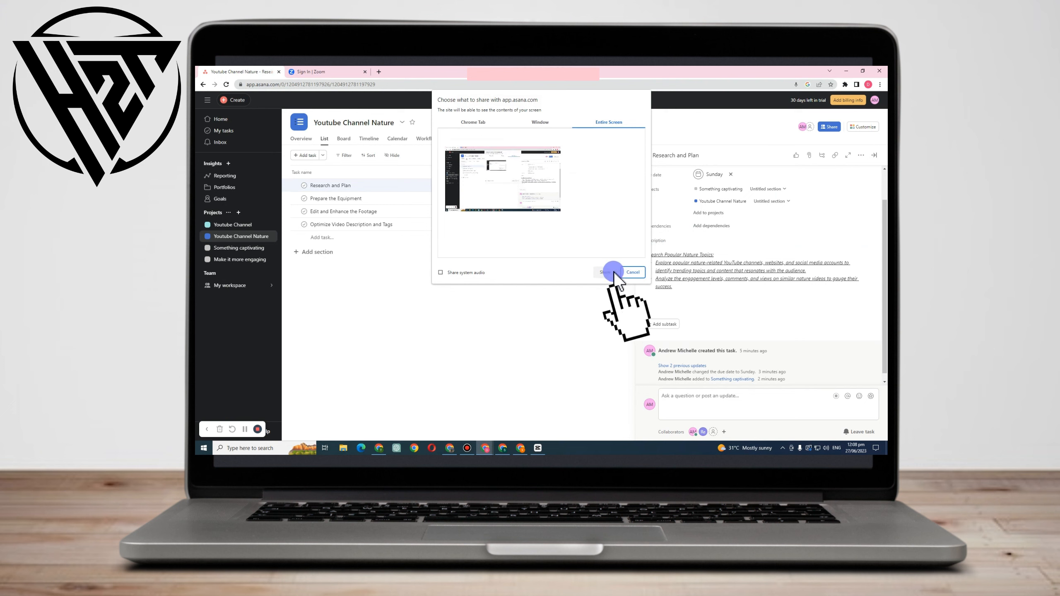
Record the entire screen without system audio and stop sharing to end the recording.
click(532, 209)
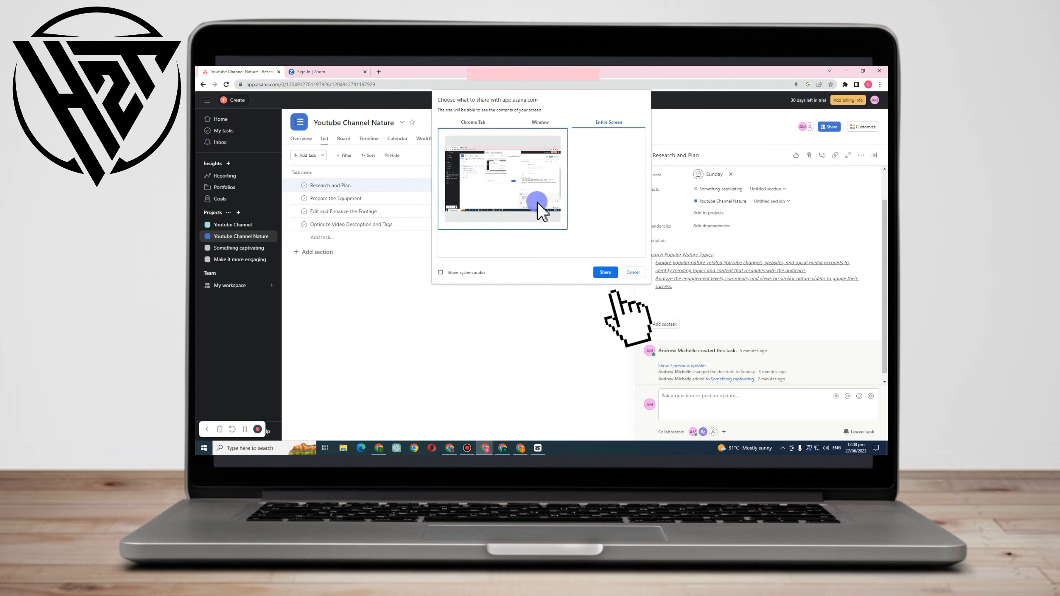
click(603, 273)
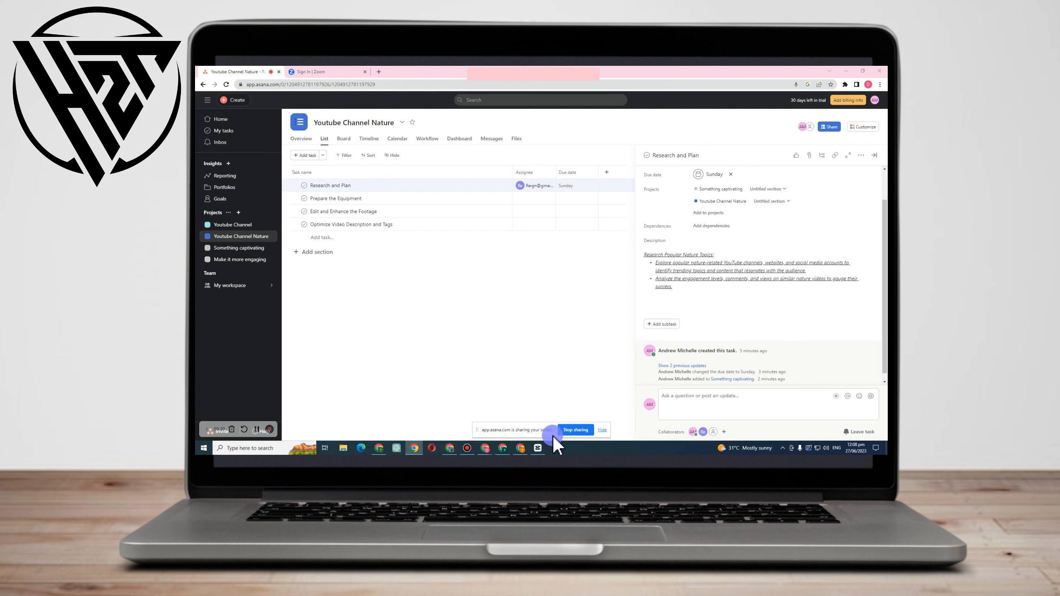
click(575, 430)
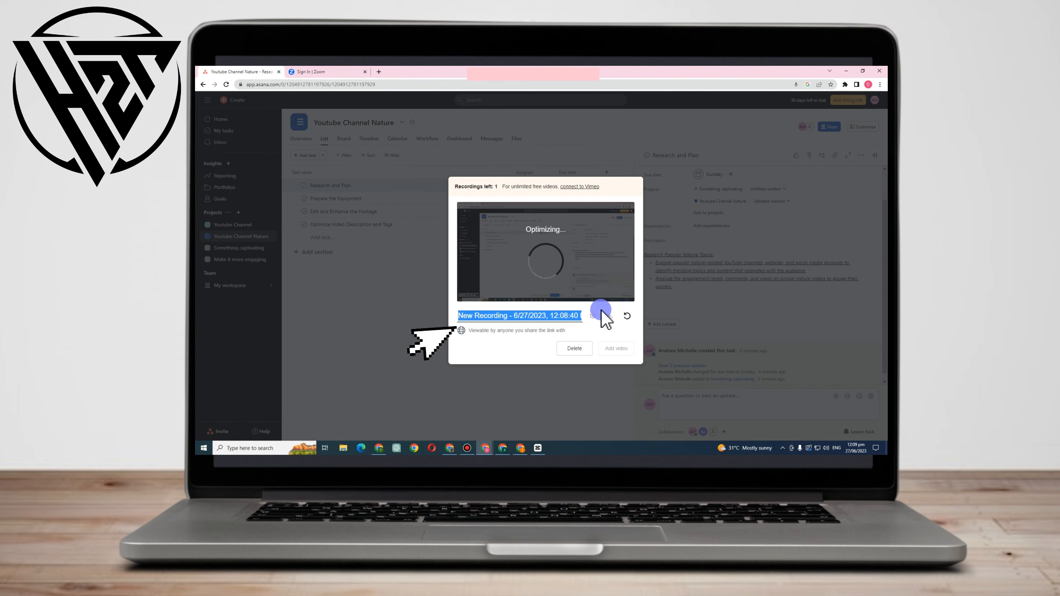
Title the recorded video Instruction and add it to the Research and Plan task.
text(Instruction)
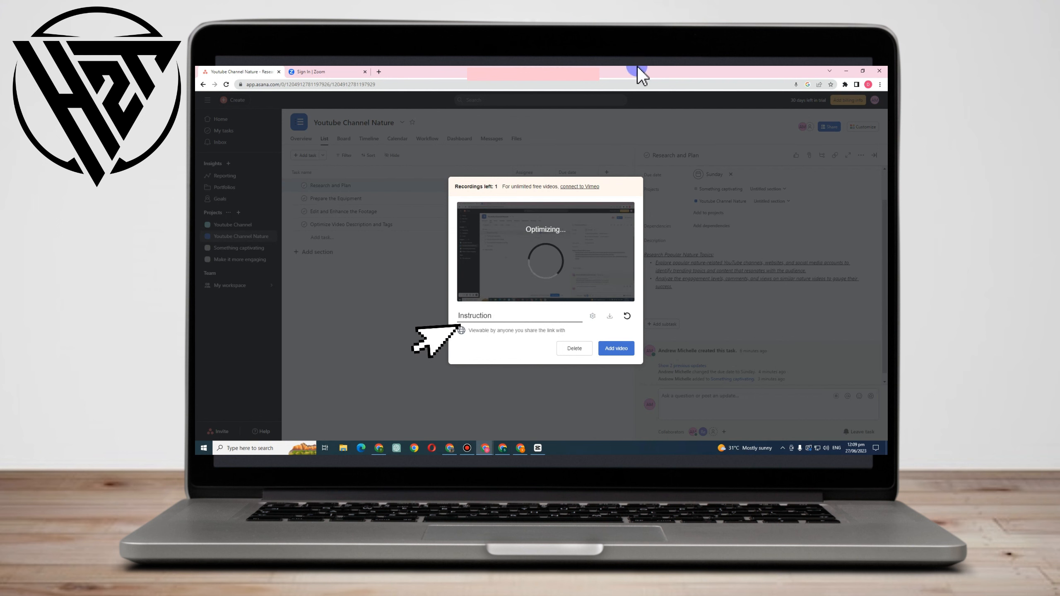
click(617, 348)
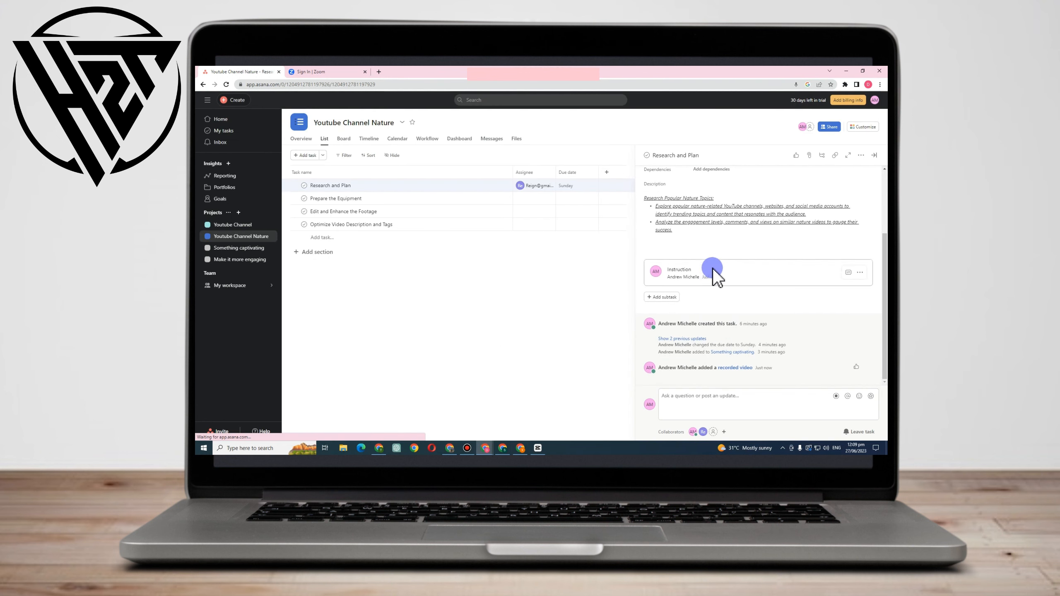
Play the Instruction video embedded in the Research and Plan task and skip ahead towards its end.
click(714, 272)
scroll(749, 256, up, 3)
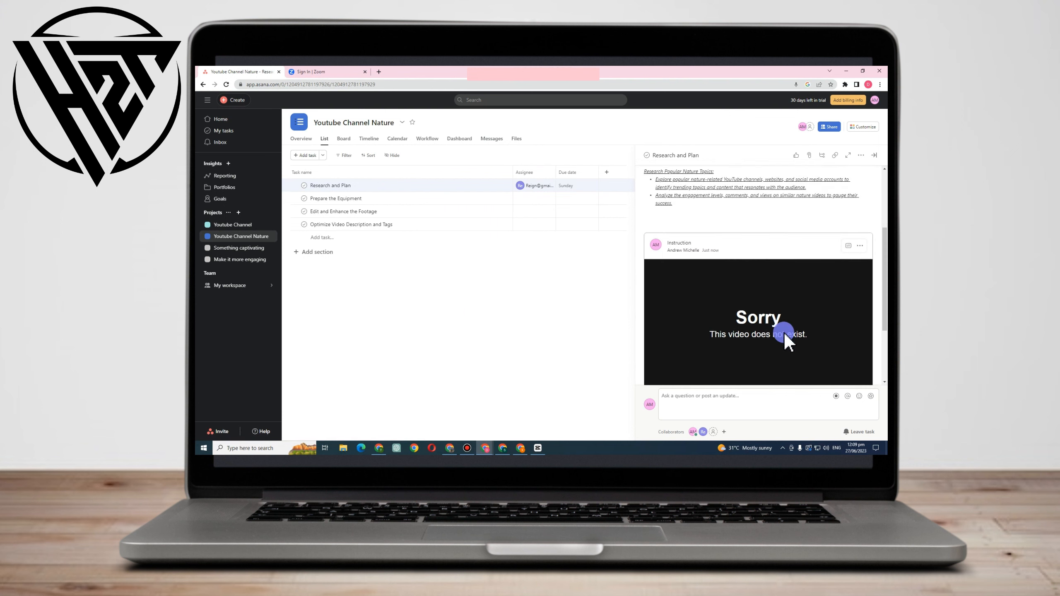
scroll(783, 319, down, 3)
scroll(751, 292, up, 3)
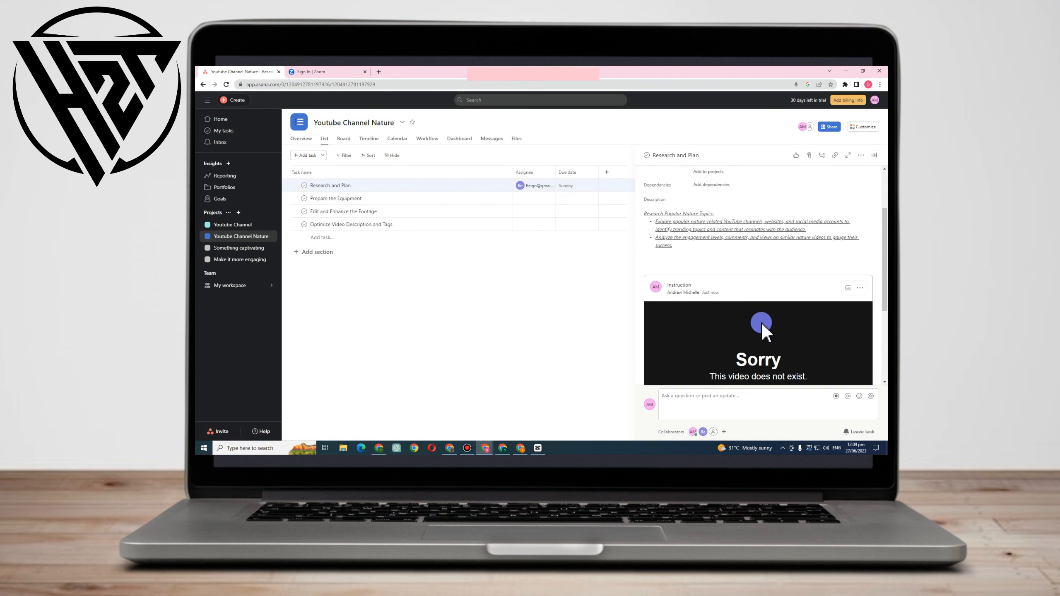
scroll(761, 320, down, 4)
scroll(751, 240, up, 3)
scroll(763, 267, down, 1)
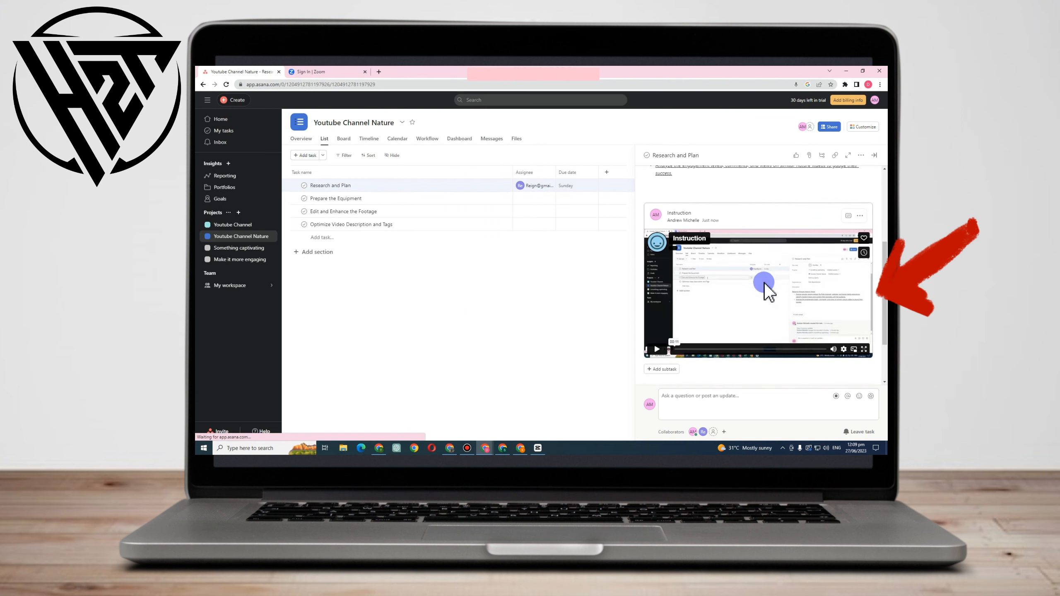
scroll(783, 287, down, 2)
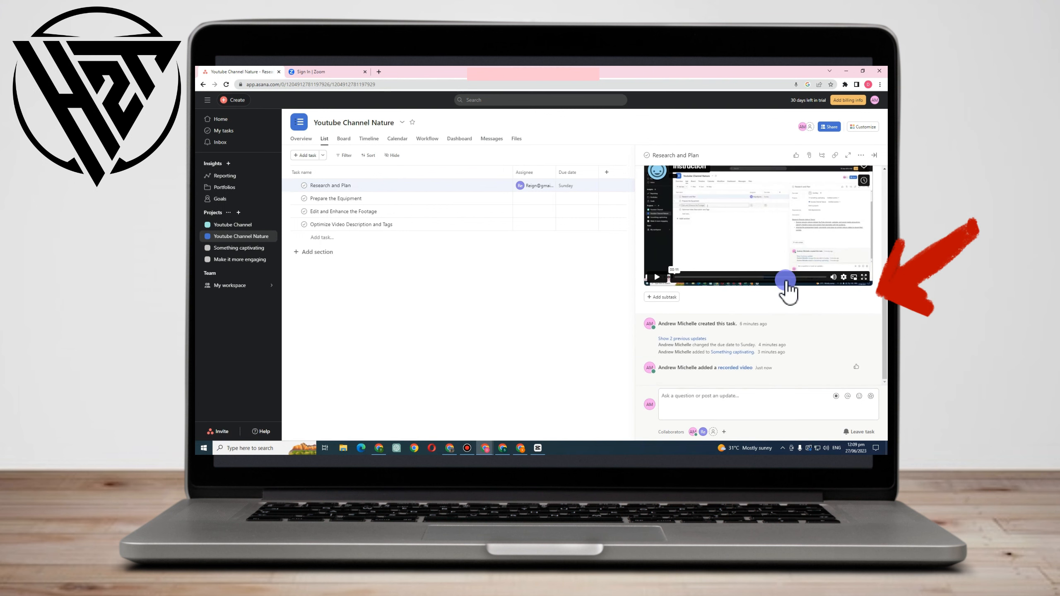
click(656, 277)
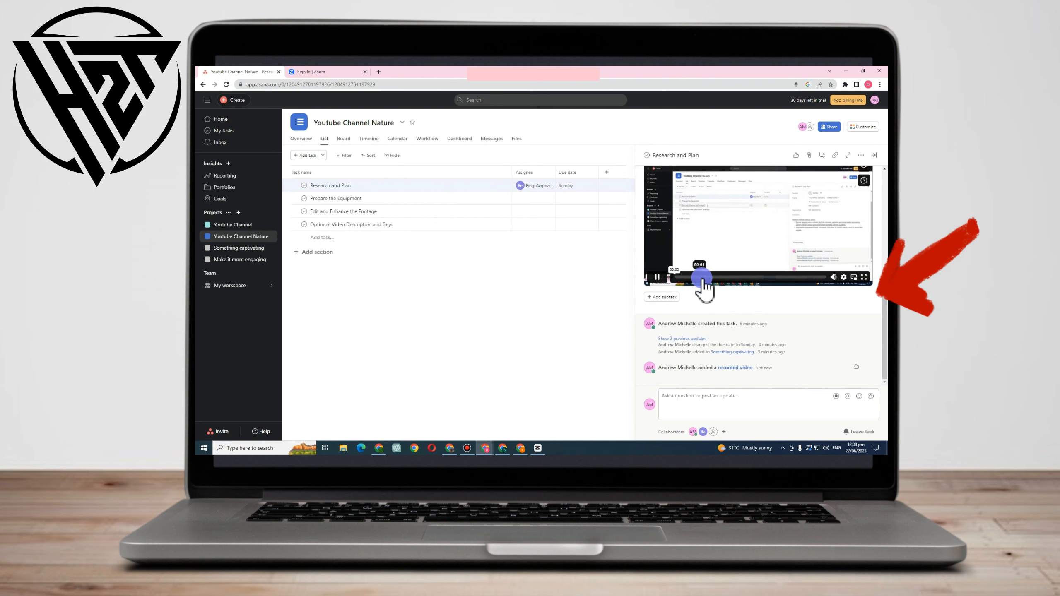
drag(703, 279, 819, 278)
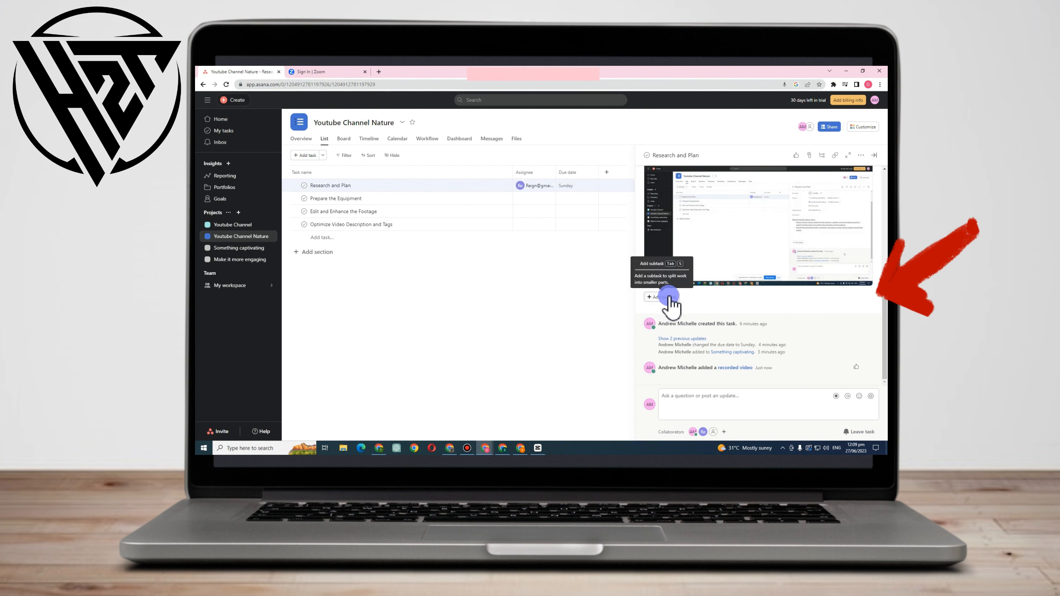
mouse_move(678, 280)
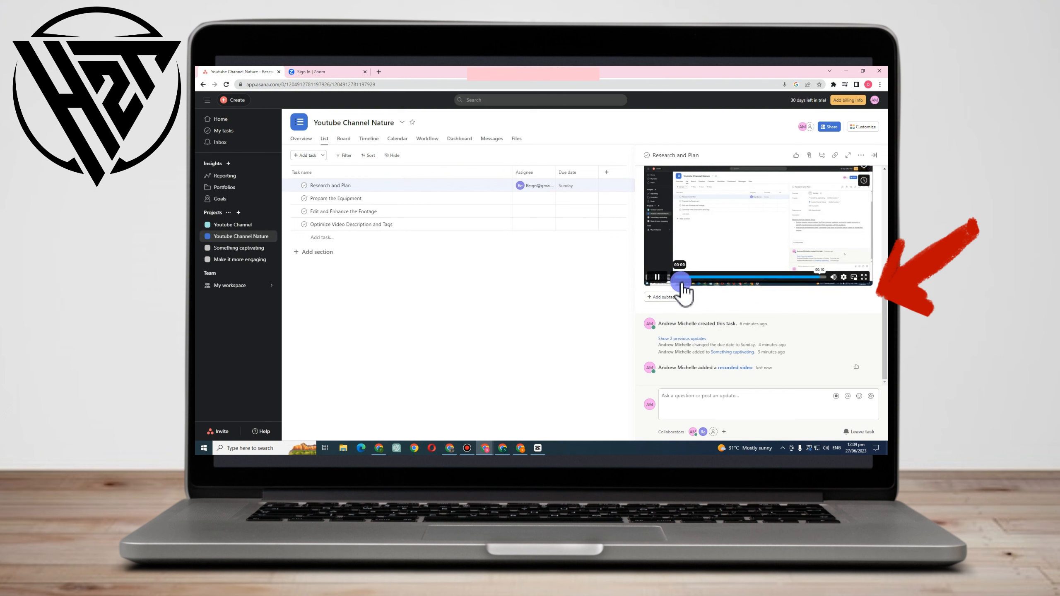
Add the subtask Watch and Take note, and comment that completing the task gives a well-researched and planned list of nature topics.
click(668, 297)
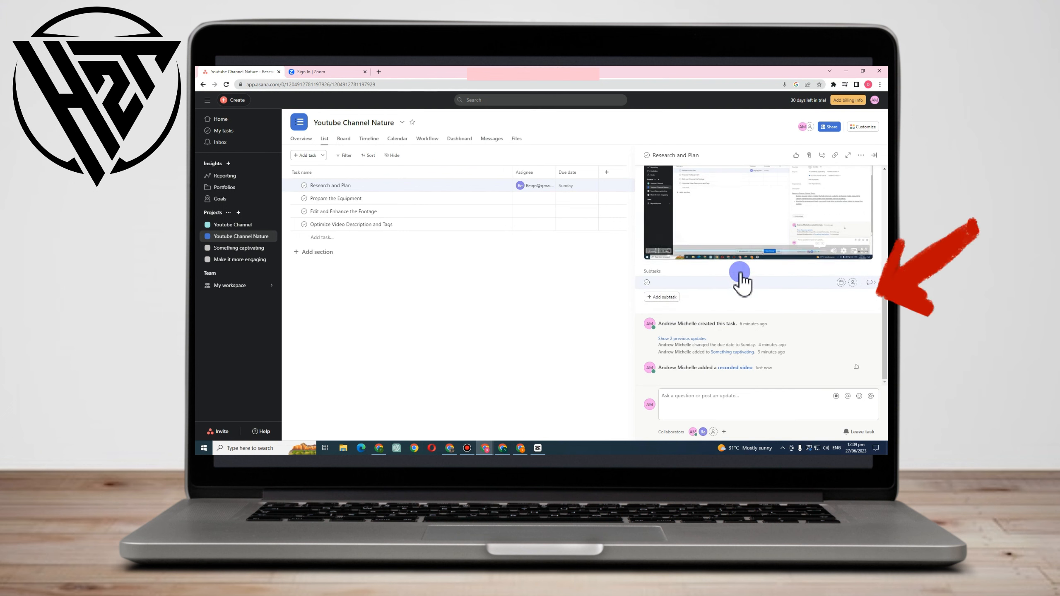
click(698, 277)
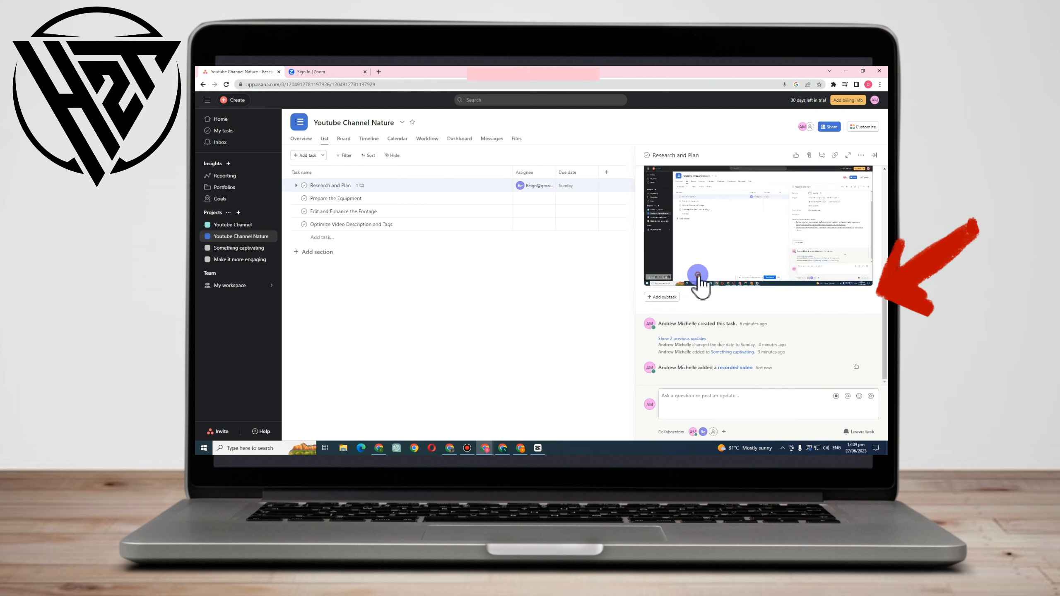
click(663, 298)
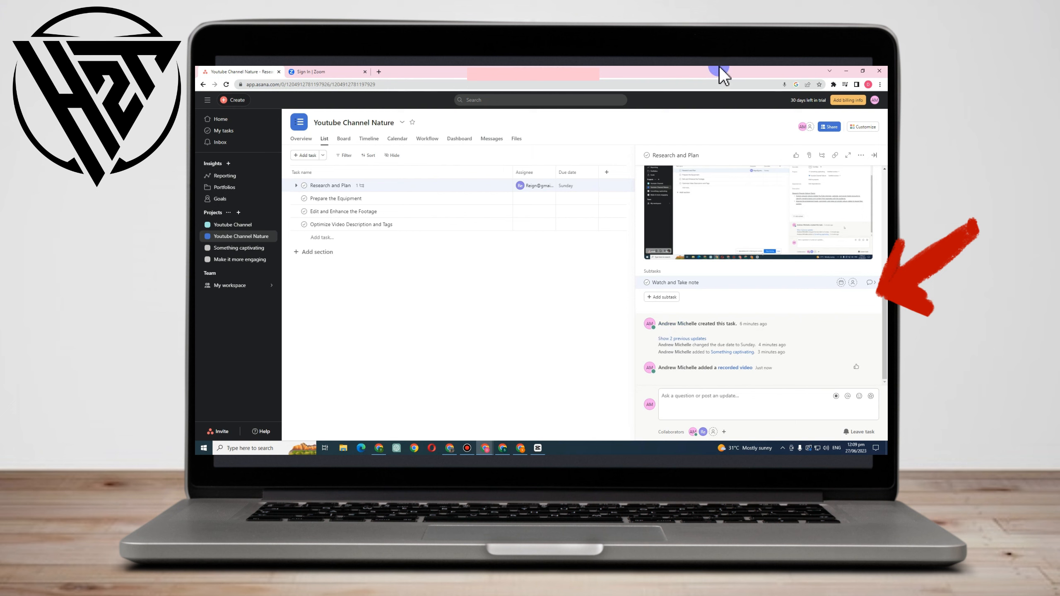
click(684, 403)
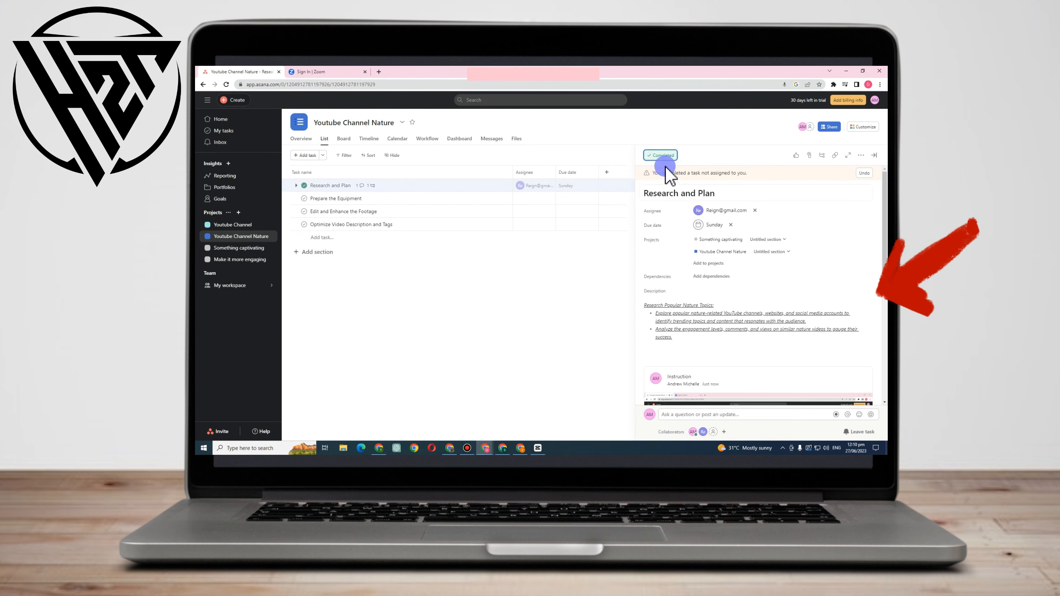
Mark the Research and Plan task incomplete again and review the posted comment in its activity feed.
click(663, 158)
scroll(747, 334, down, 6)
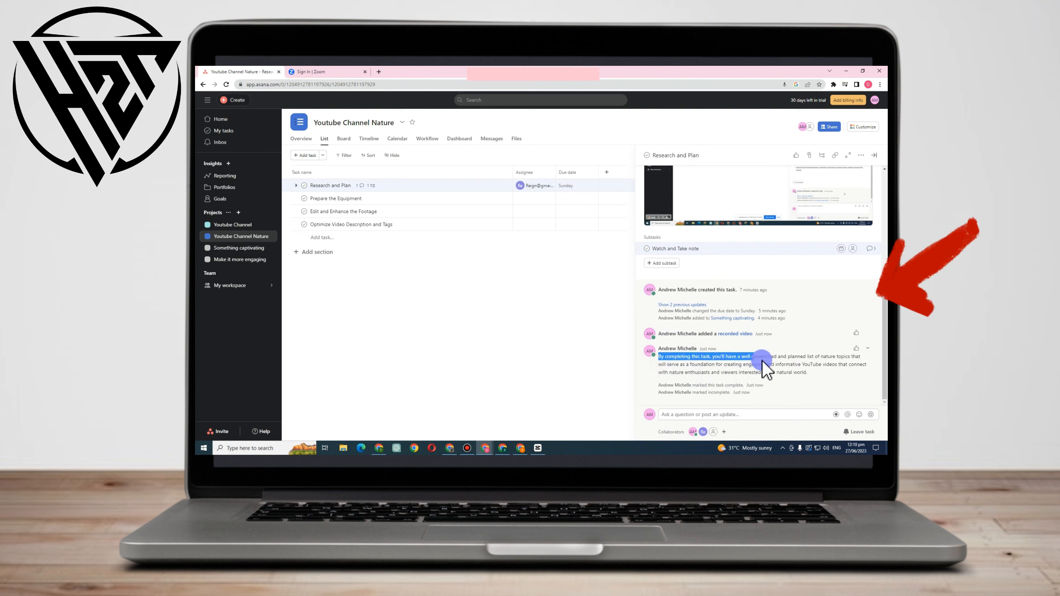
drag(763, 360, 827, 393)
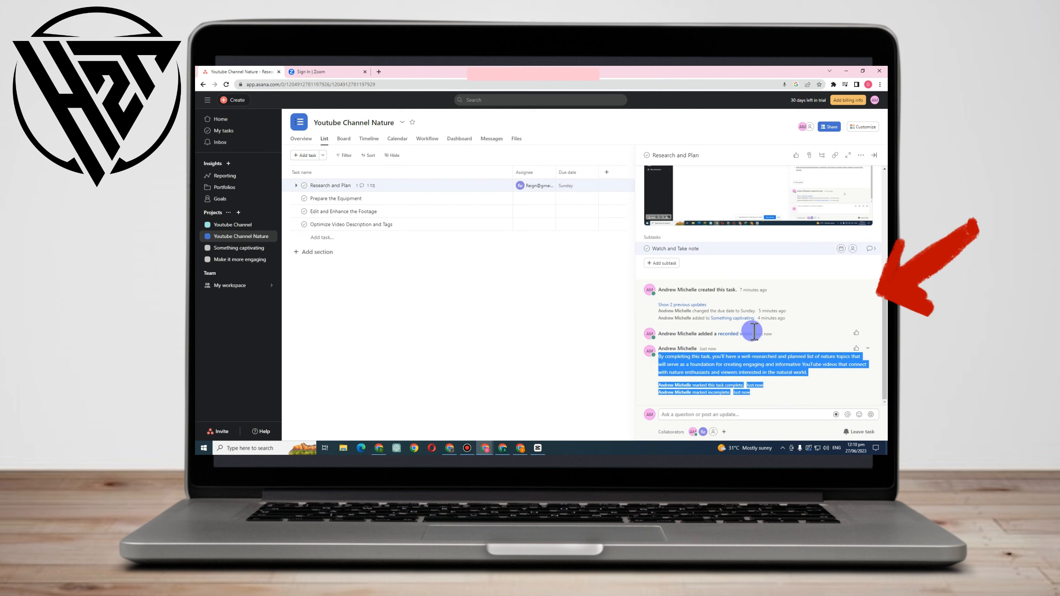
click(745, 382)
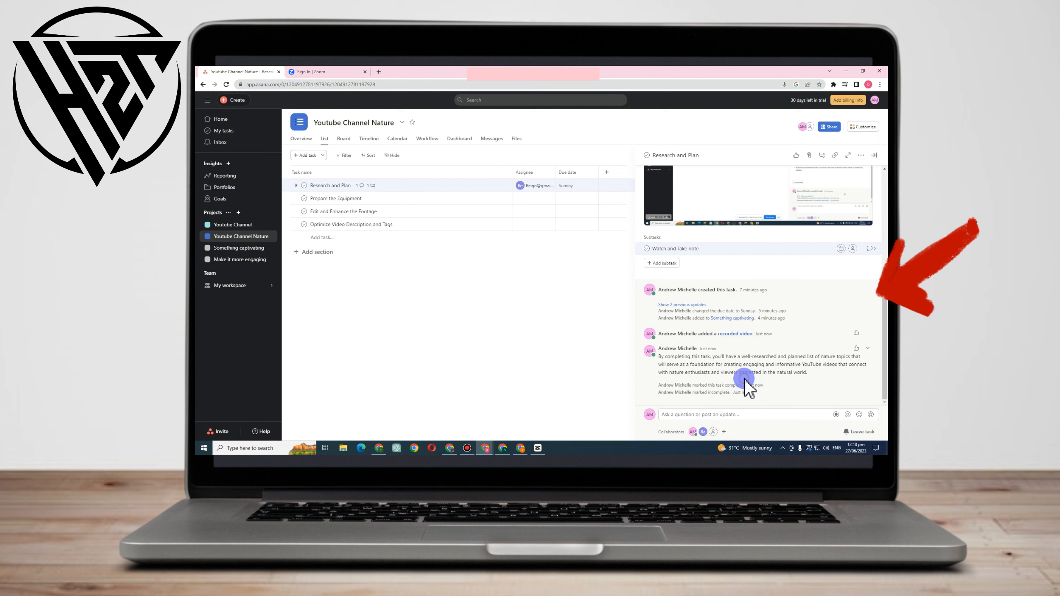
Post the comment "Add some feedback" mentioning the task's assignee, and mark the Research and Plan task complete.
click(695, 414)
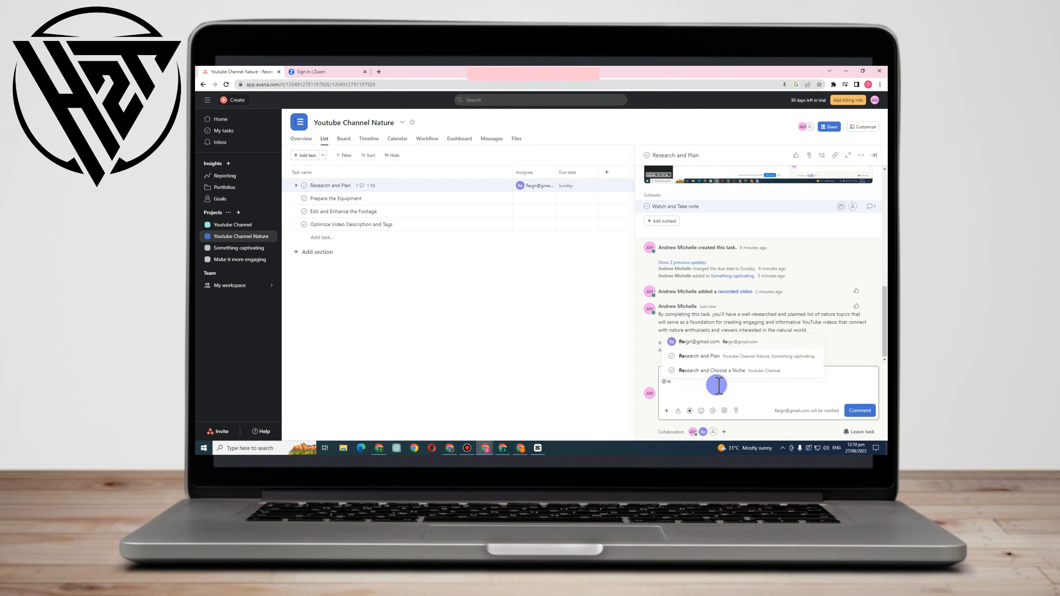
click(774, 343)
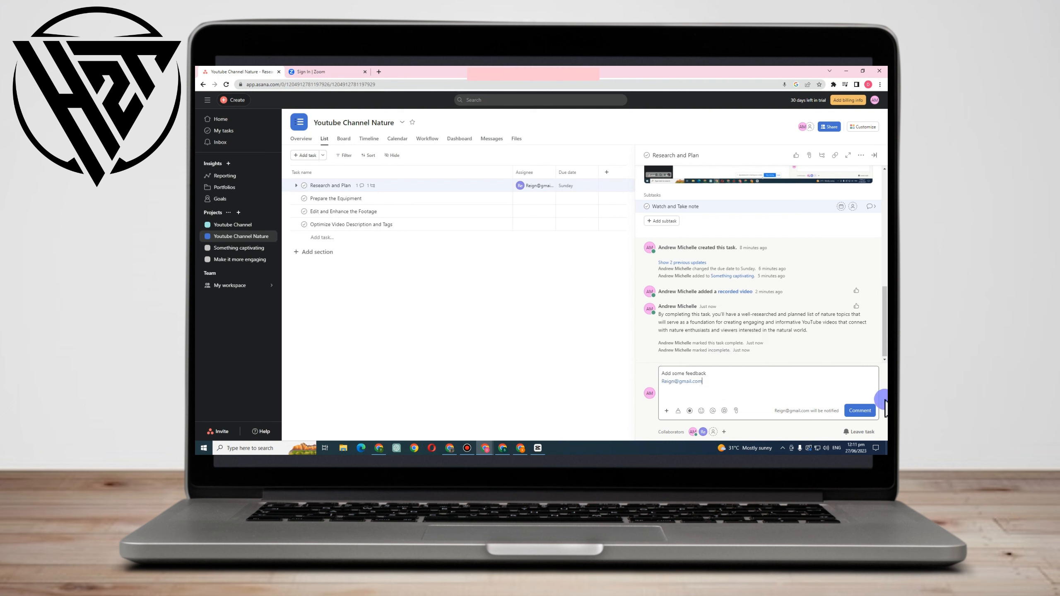
click(859, 410)
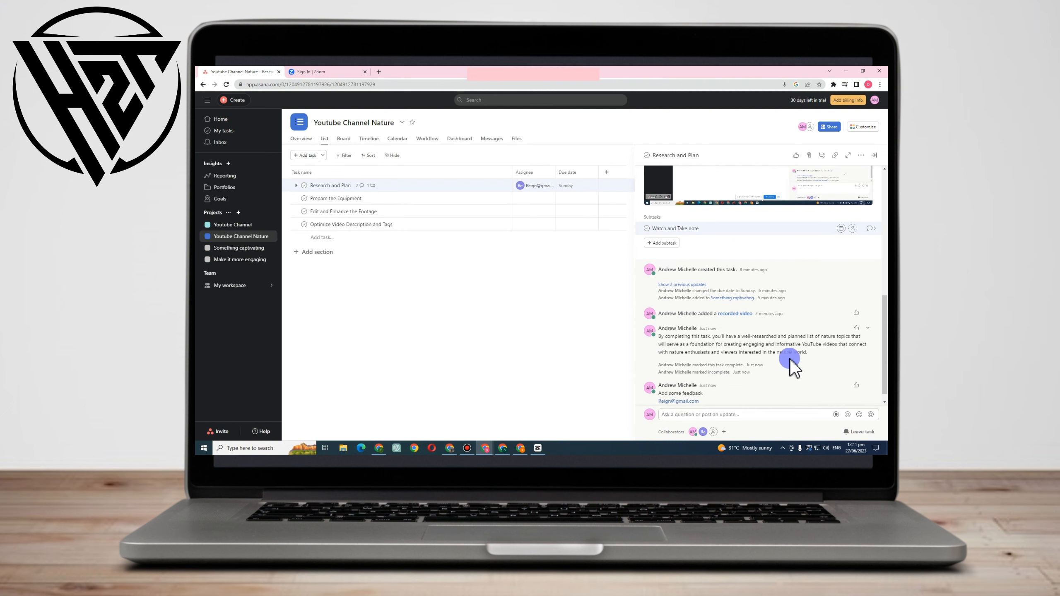
scroll(809, 338, up, 10)
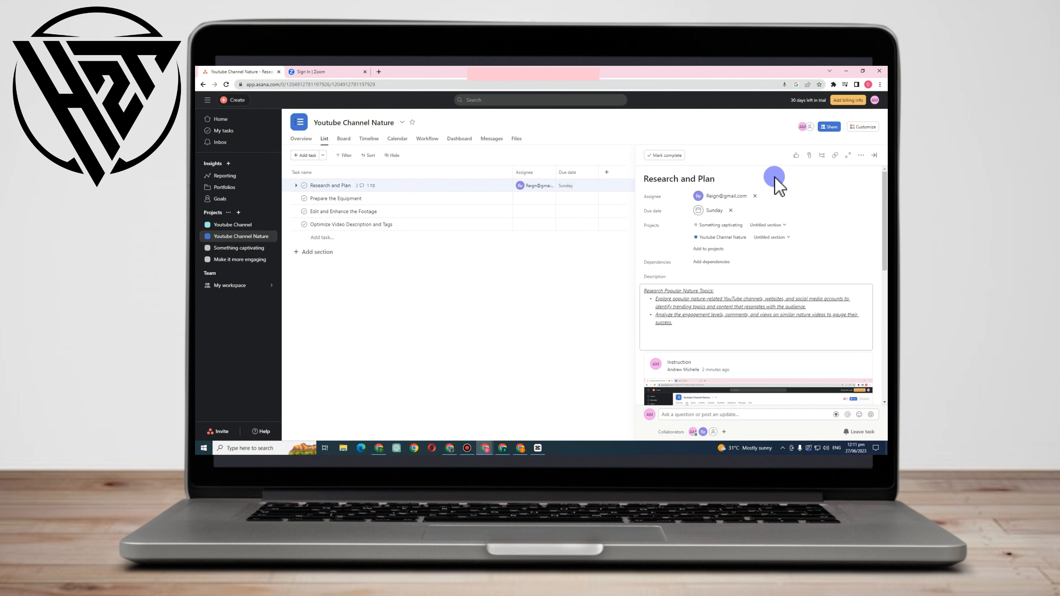
click(664, 156)
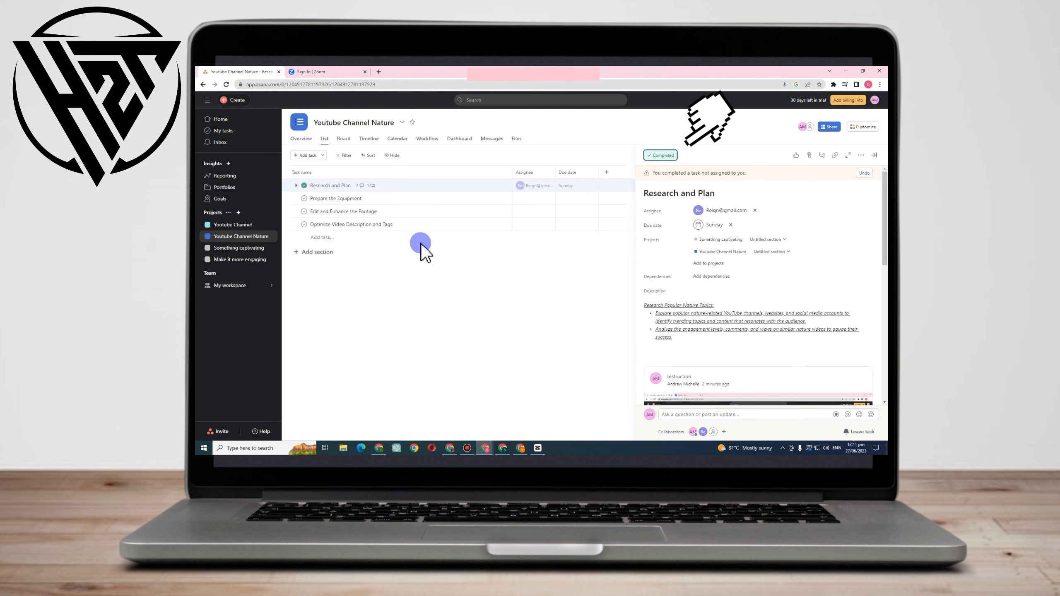
Add a task named Analyze Viewer Engagement and Feedback at the end of the list and open its details.
click(345, 240)
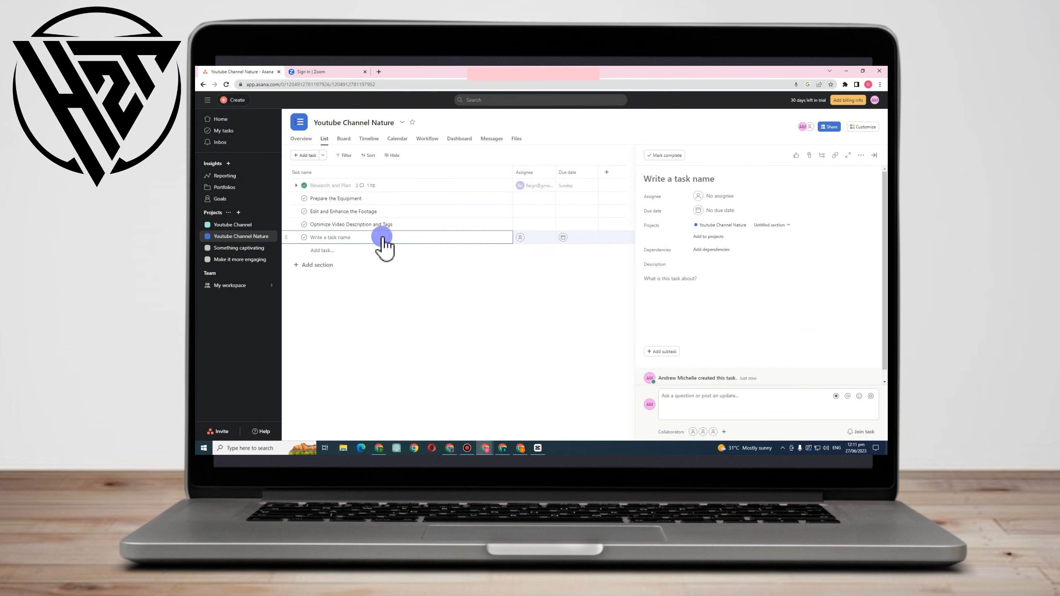
text(Analyze Viewer Engagement and Feedback)
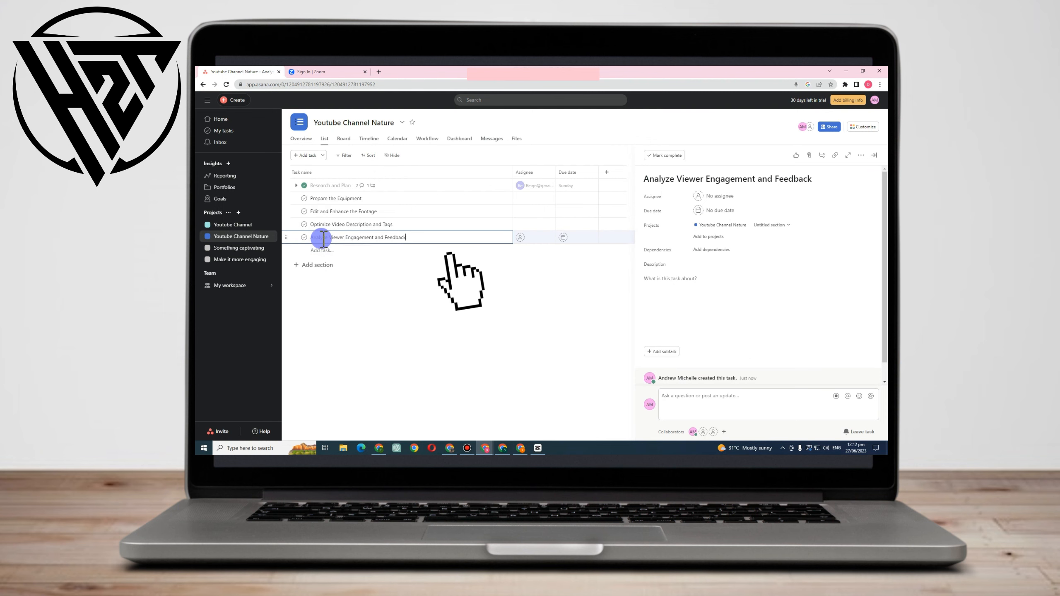
double_click(395, 237)
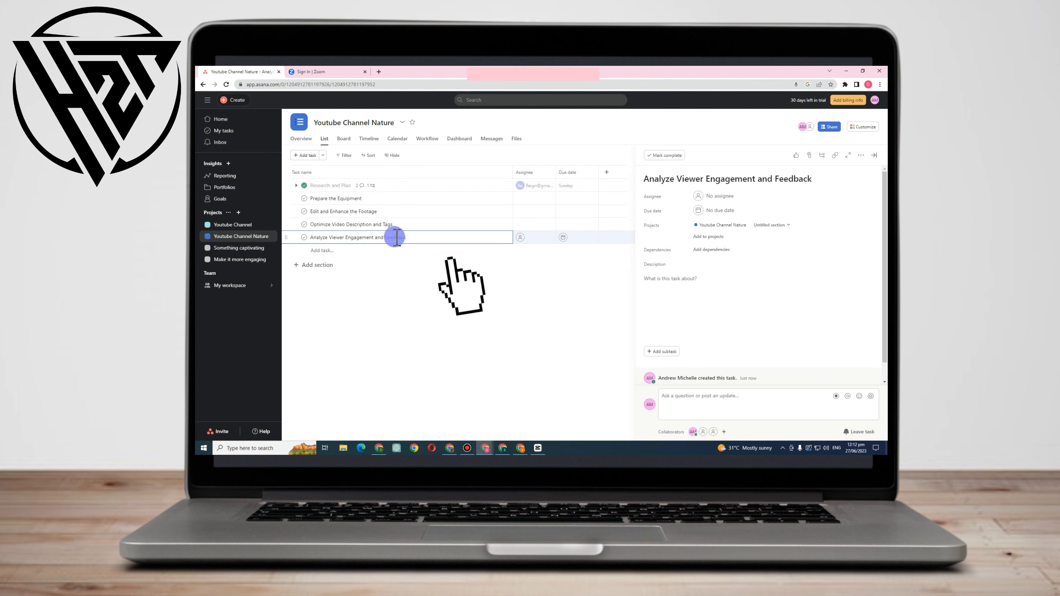
click(367, 250)
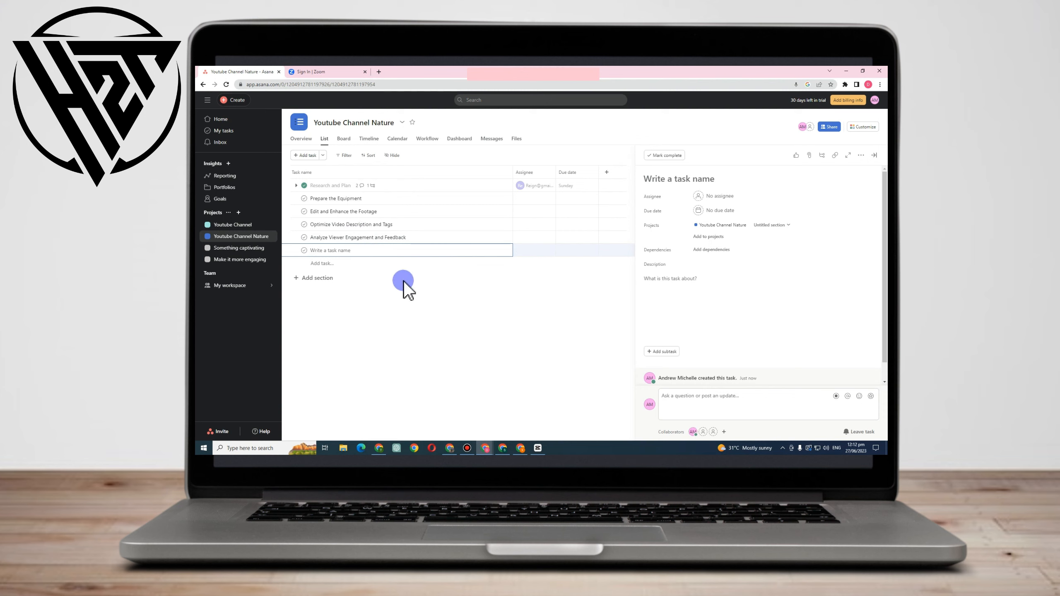
click(445, 237)
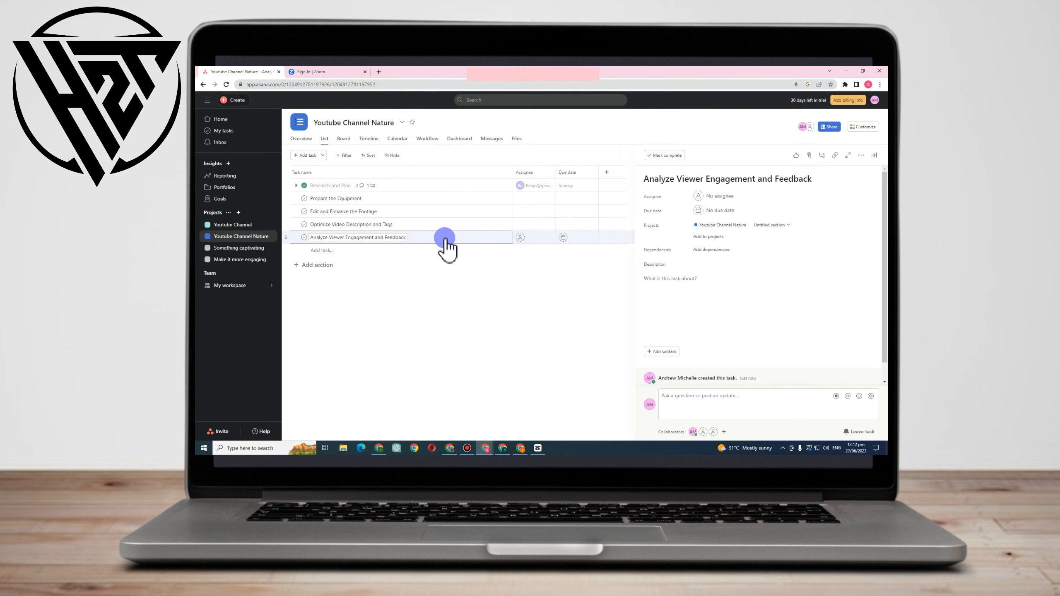
Assign the task to the teammate with the Hotmail address and set its due date to Jul 8.
click(714, 196)
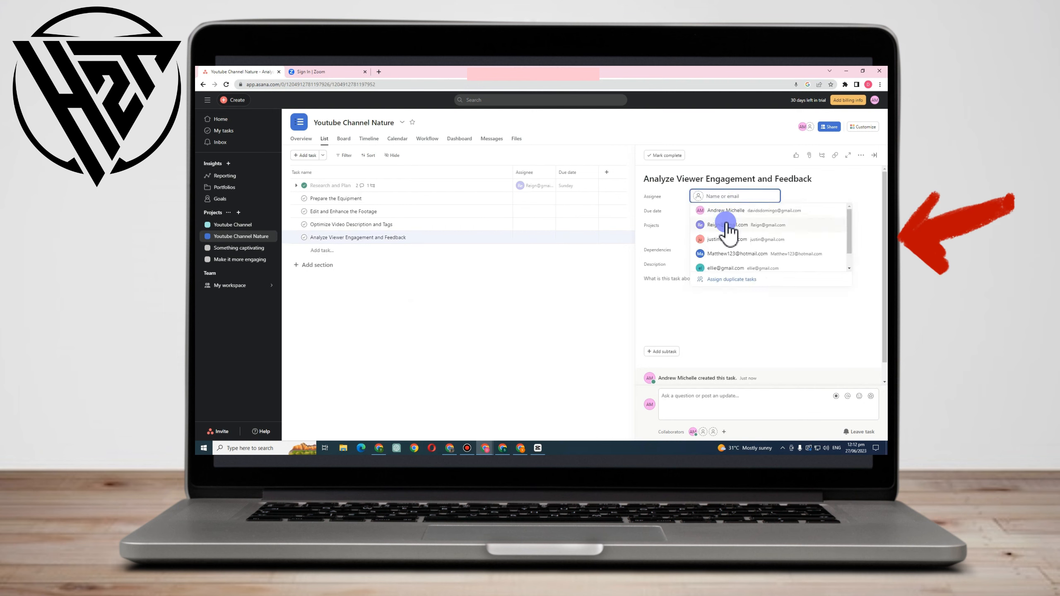
click(731, 253)
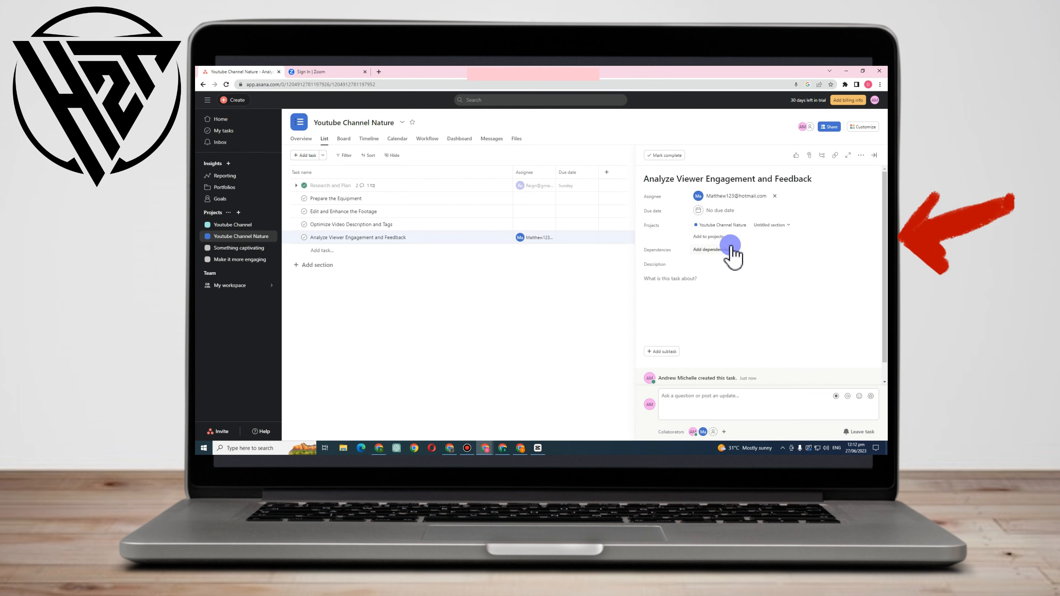
click(720, 210)
click(779, 320)
click(797, 248)
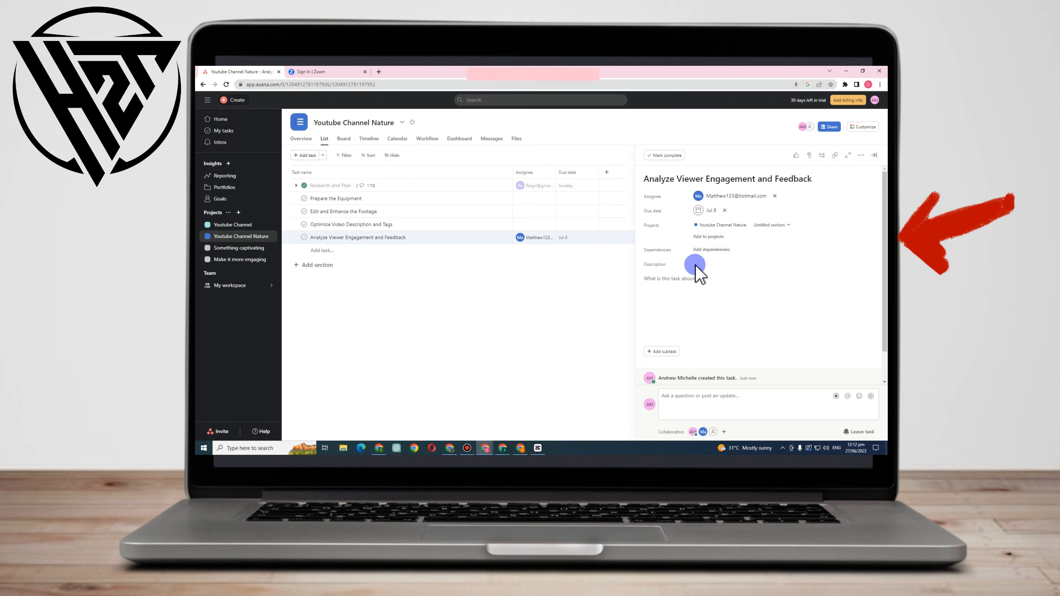
Describe the task in three bullets: monitor performance metrics, pay attention to viewer feedback, and use the insights for future video content.
click(678, 277)
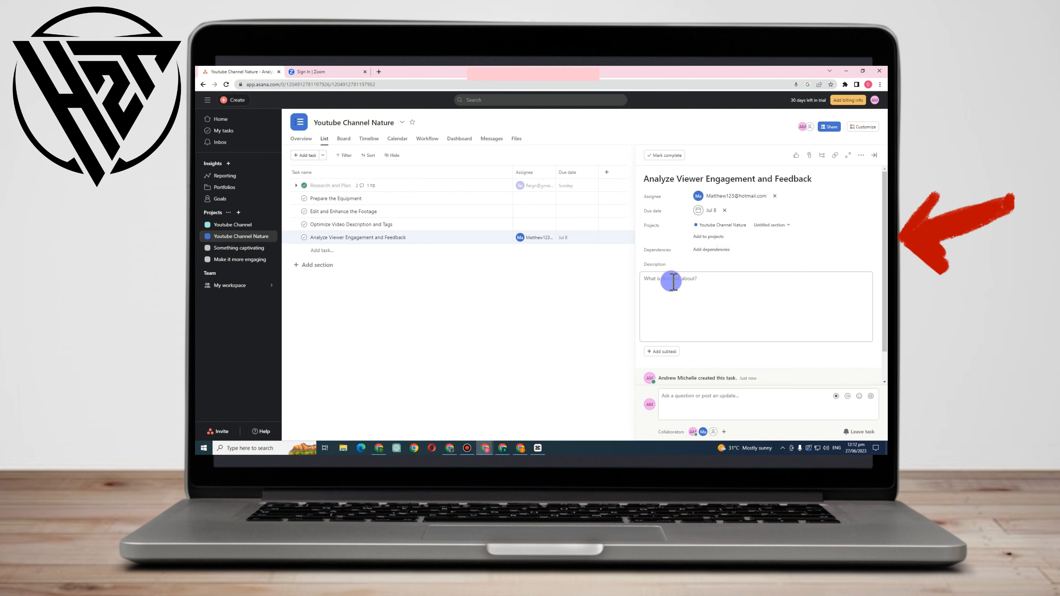
text(Monitor the video's performance metrics, such as views, likes, comments, and watch time. Pay attention to viewer feedback and comments to gauge their response. Use the insights gained to inform future video content and improve audience engagement.)
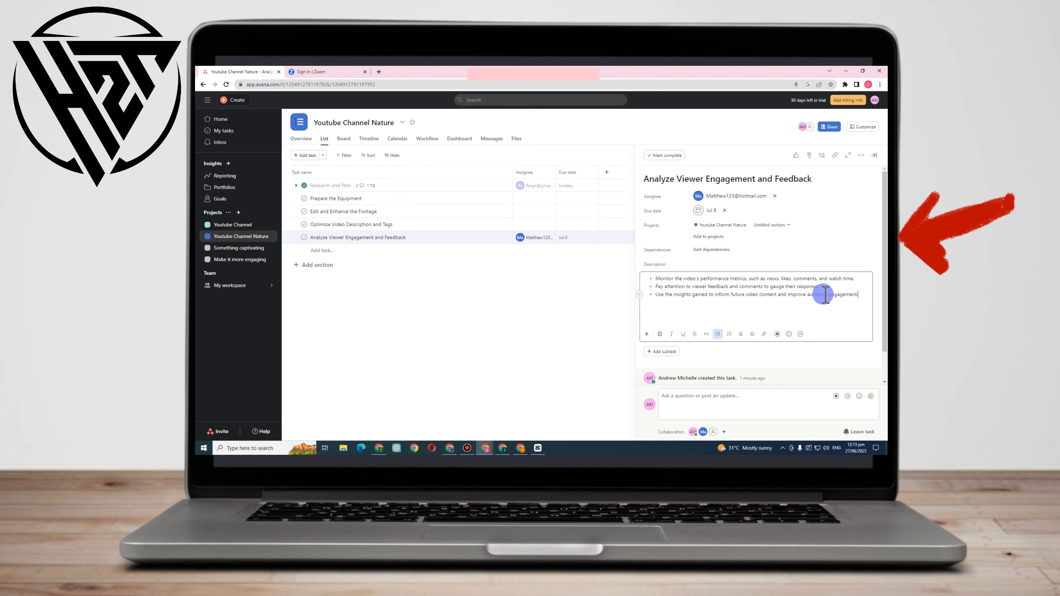
Draft the comment "lEAVE SOME FEEDBACK" on the task with a mention of its assignee.
scroll(718, 357, down, 1)
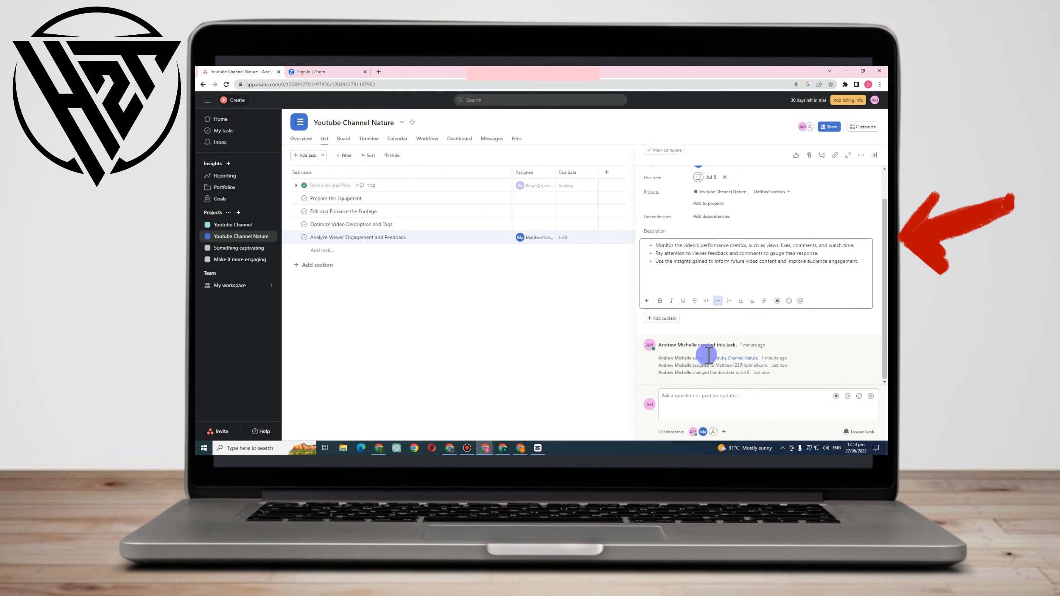
click(726, 396)
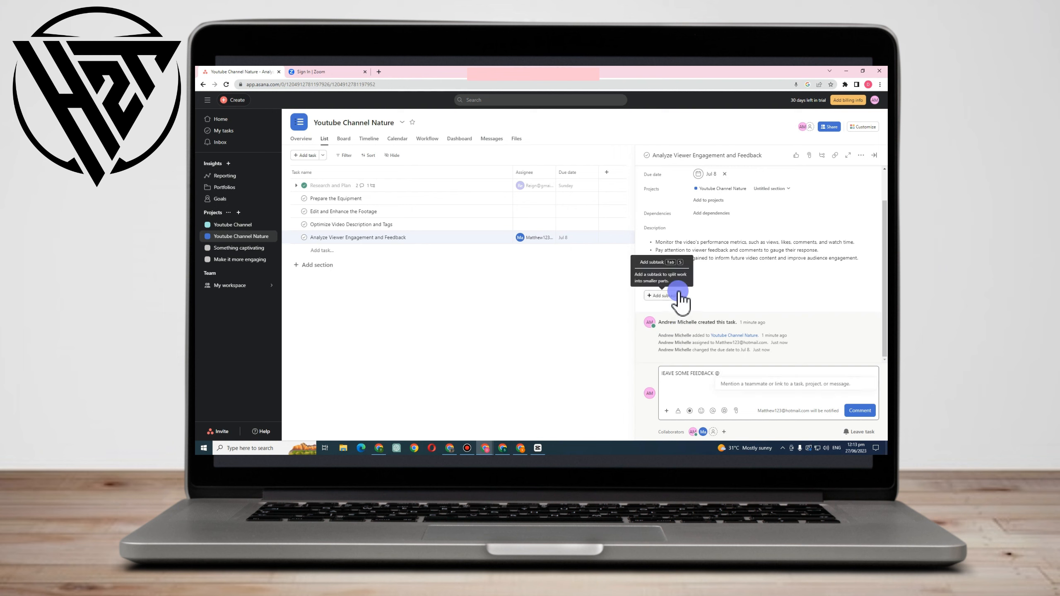
text(T)
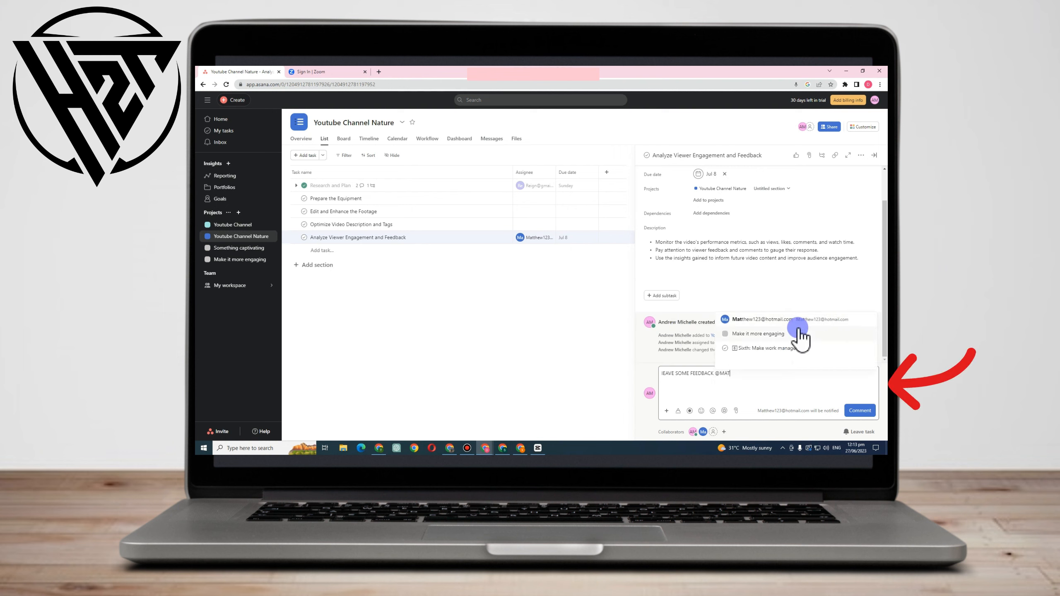
click(784, 361)
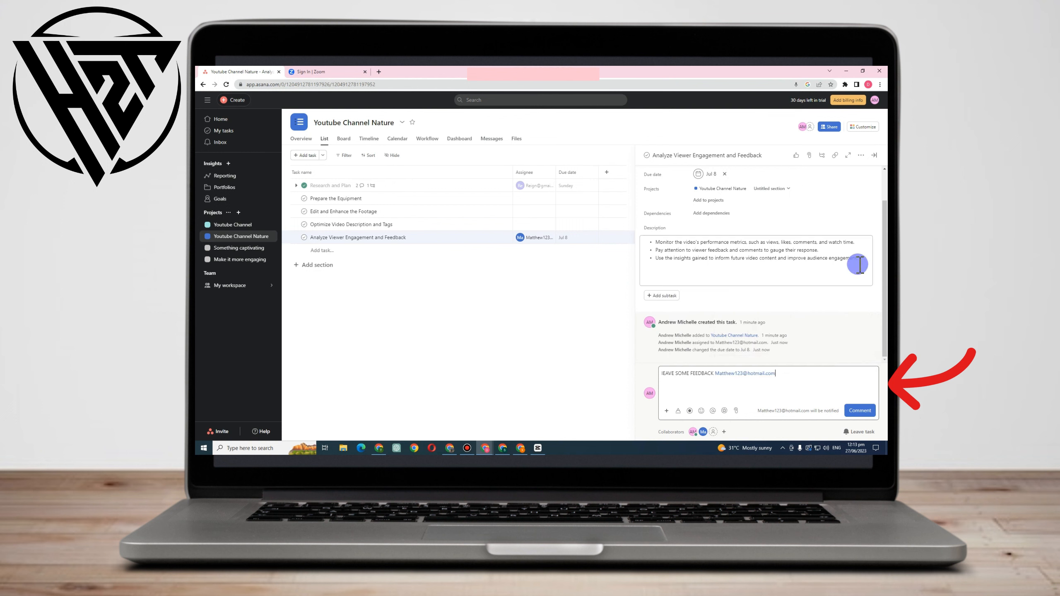
Format all three description points as an underlined numbered list.
click(802, 270)
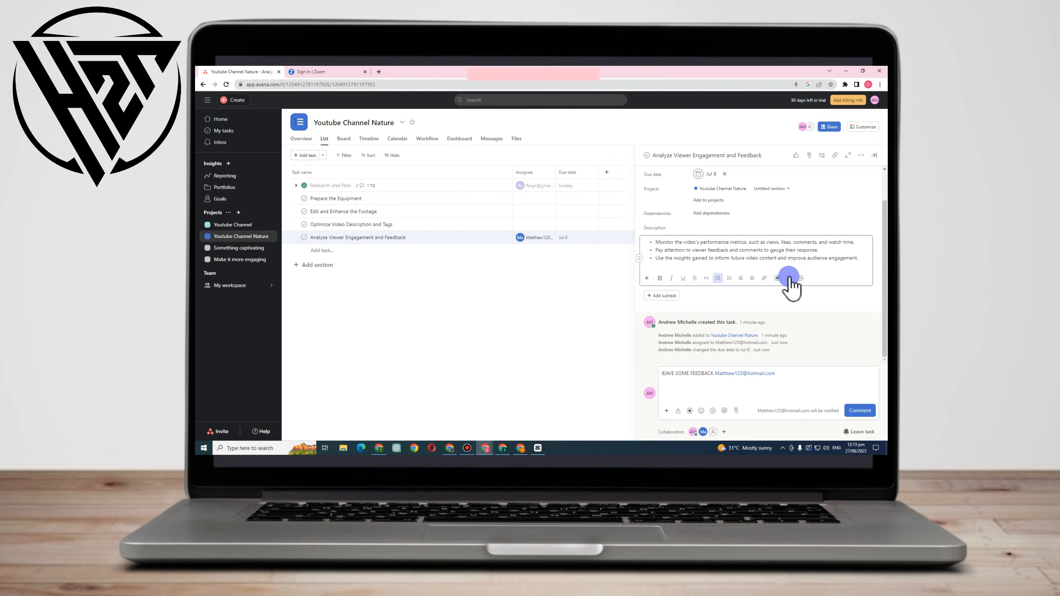
drag(861, 261, 627, 239)
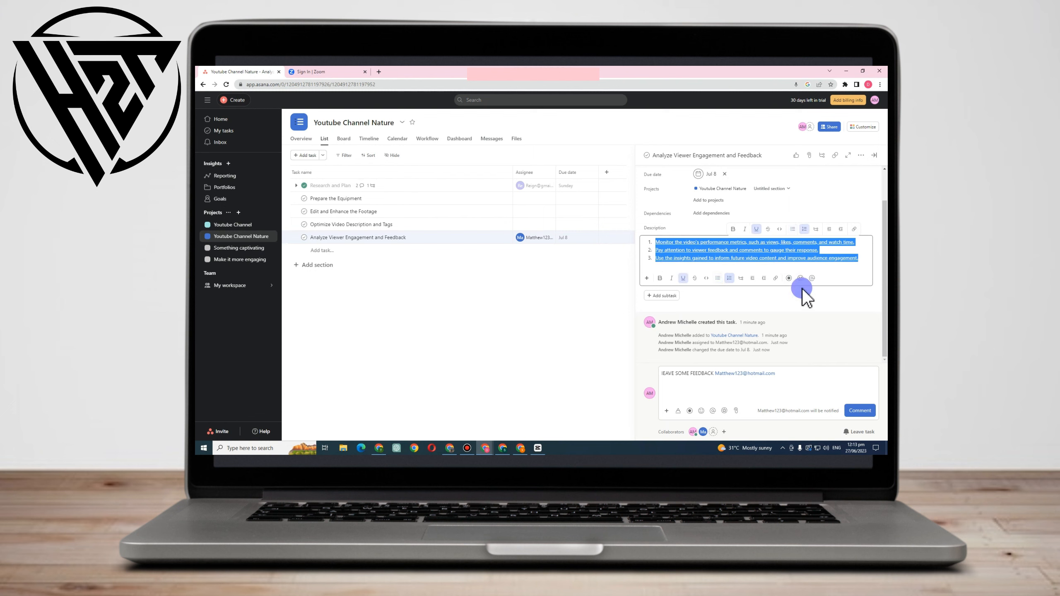
Post the drafted feedback comment and mark the Analyze Viewer Engagement and Feedback task complete.
click(729, 279)
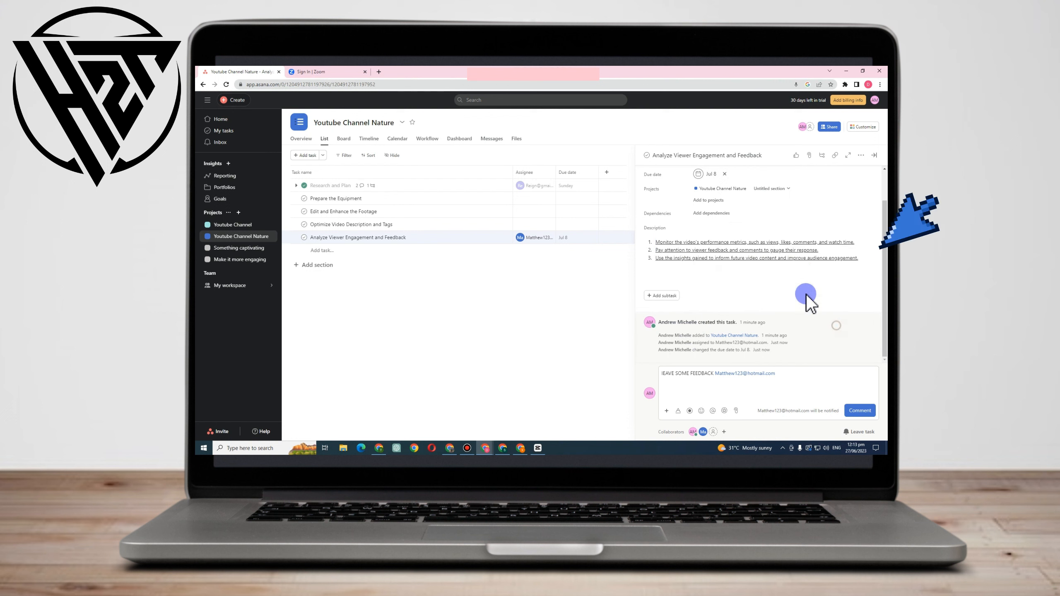
click(860, 411)
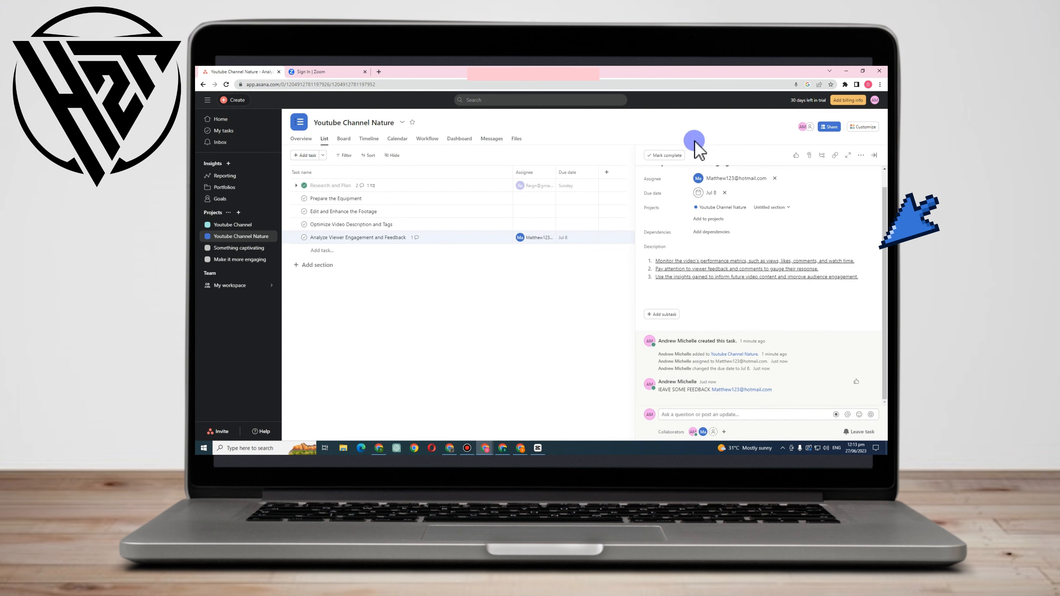
click(670, 155)
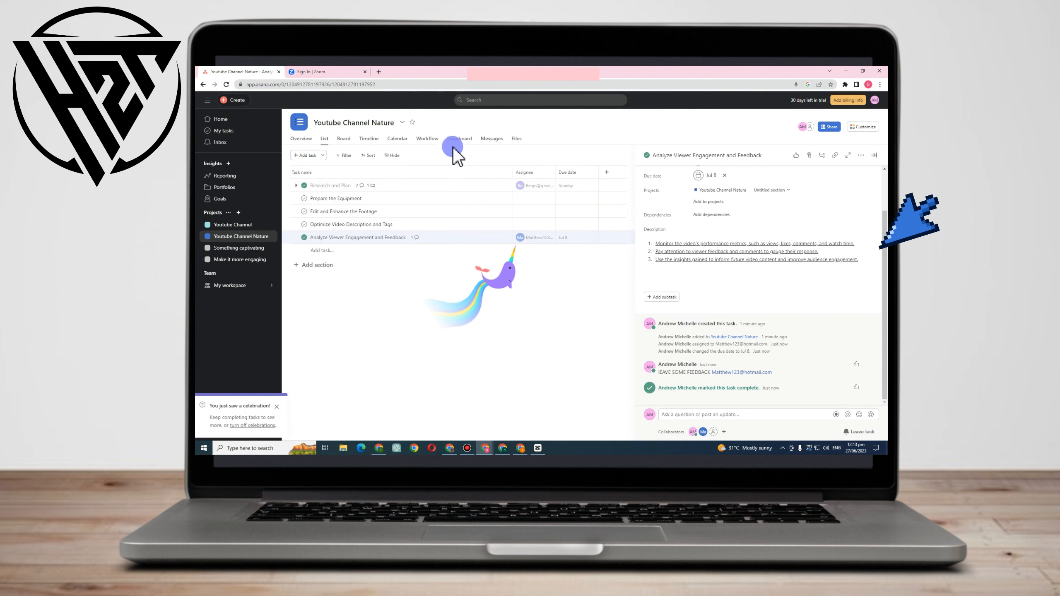
Look through My tasks, the Youtube Channel Nature project, the Inbox with its archive and sent messages, Reporting, and Portfolios.
click(223, 131)
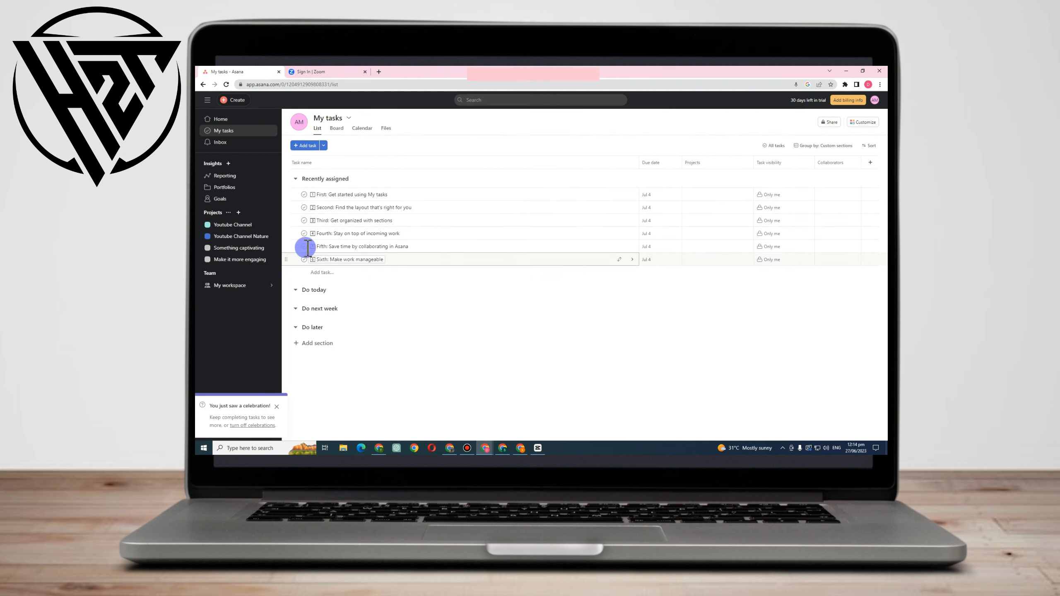
click(244, 237)
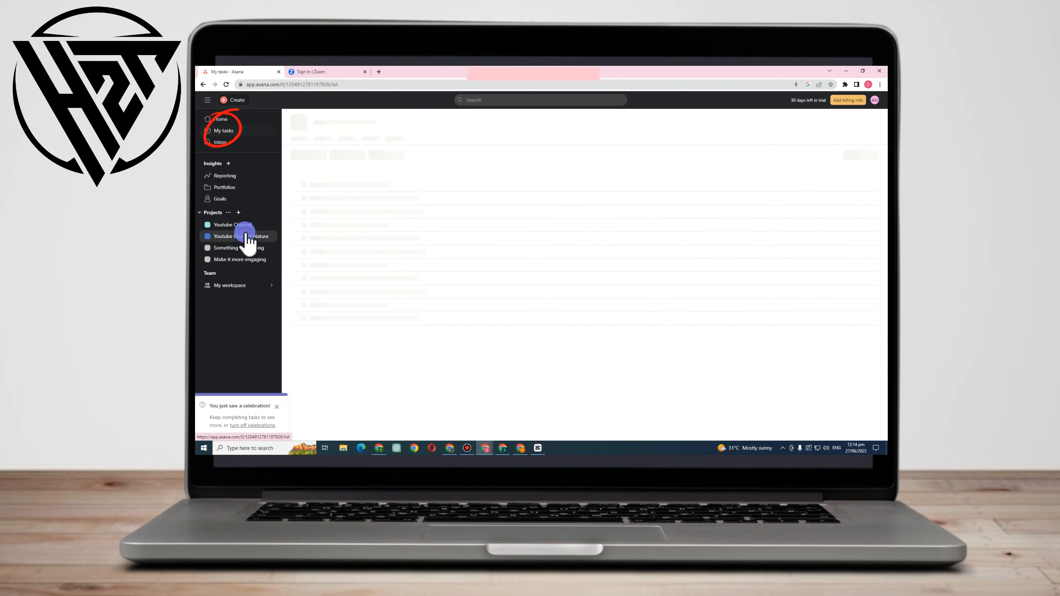
click(231, 131)
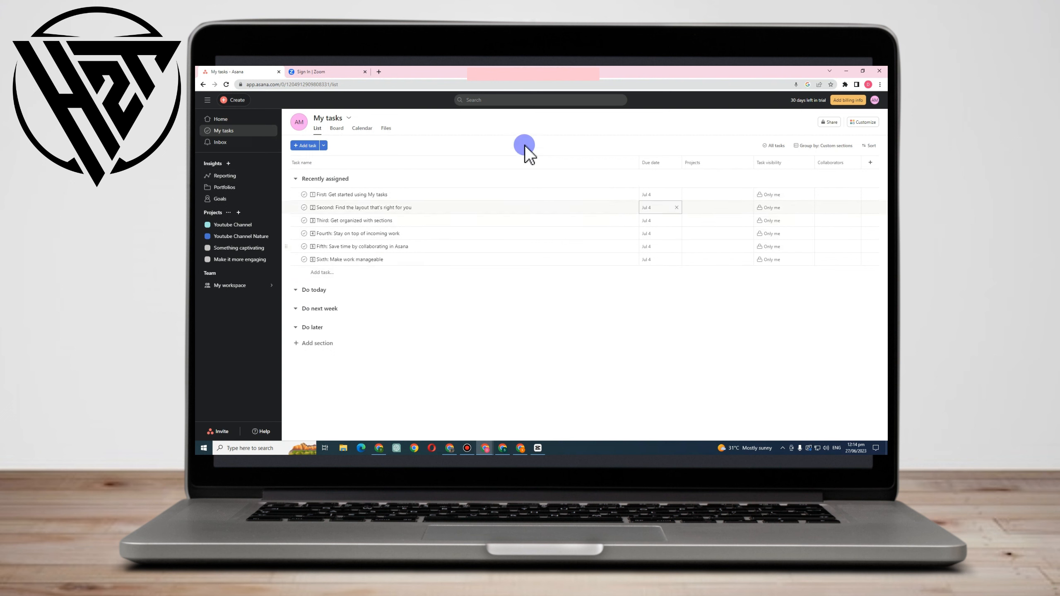
click(236, 144)
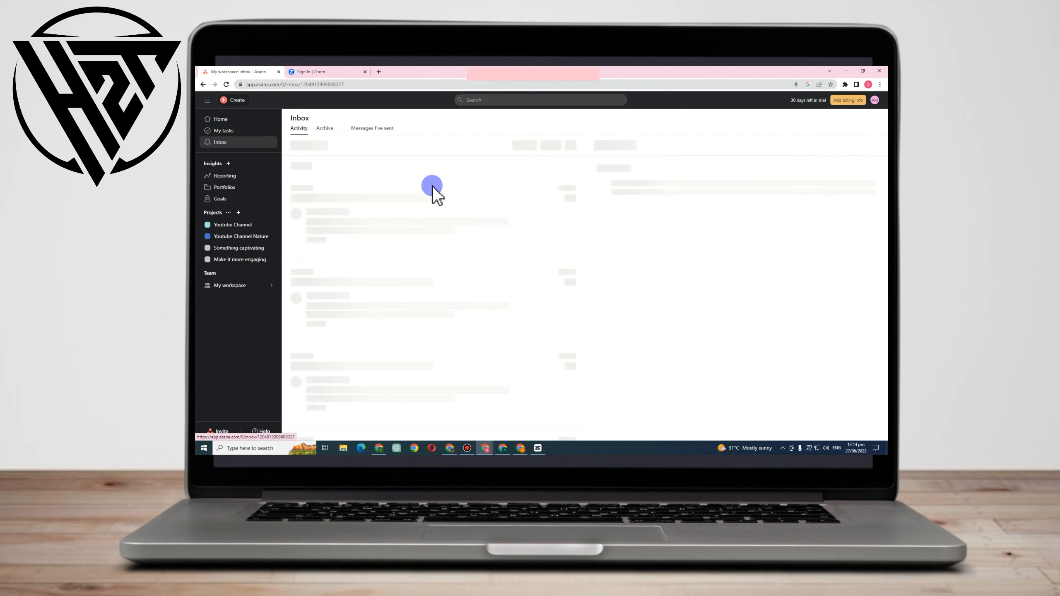
click(335, 132)
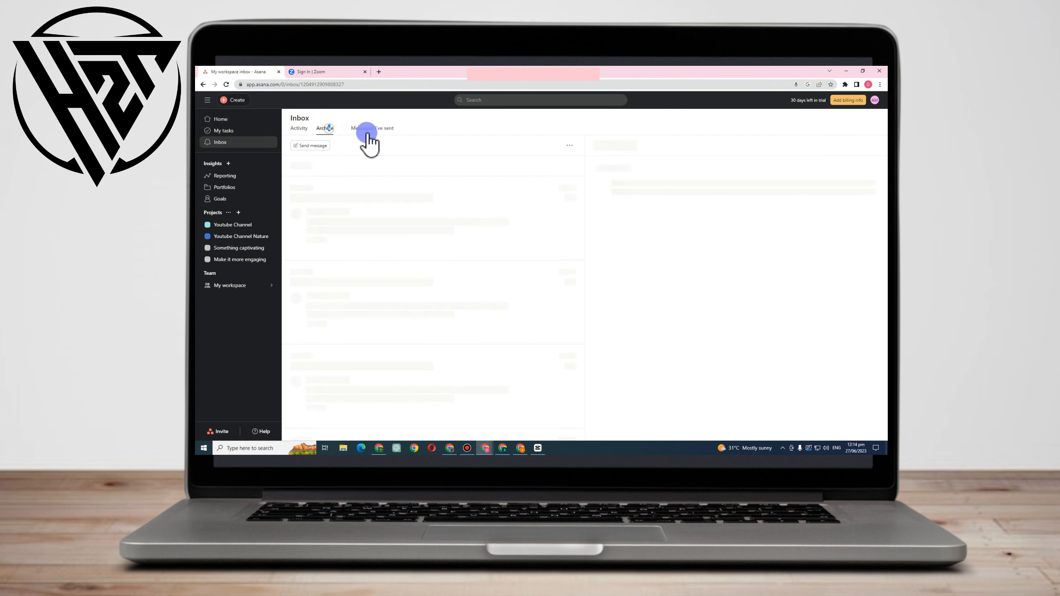
click(368, 129)
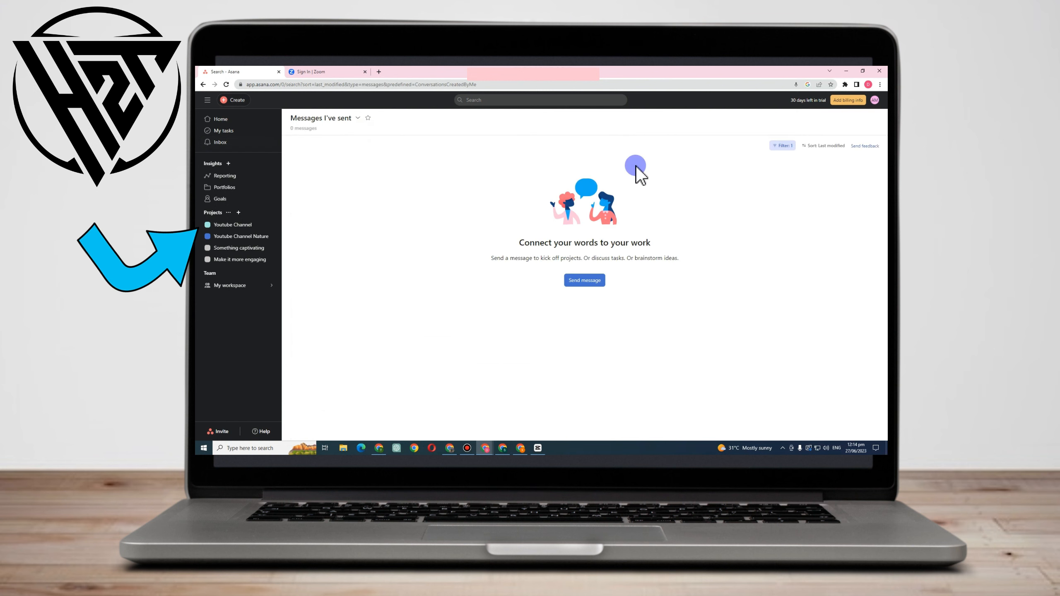
click(225, 176)
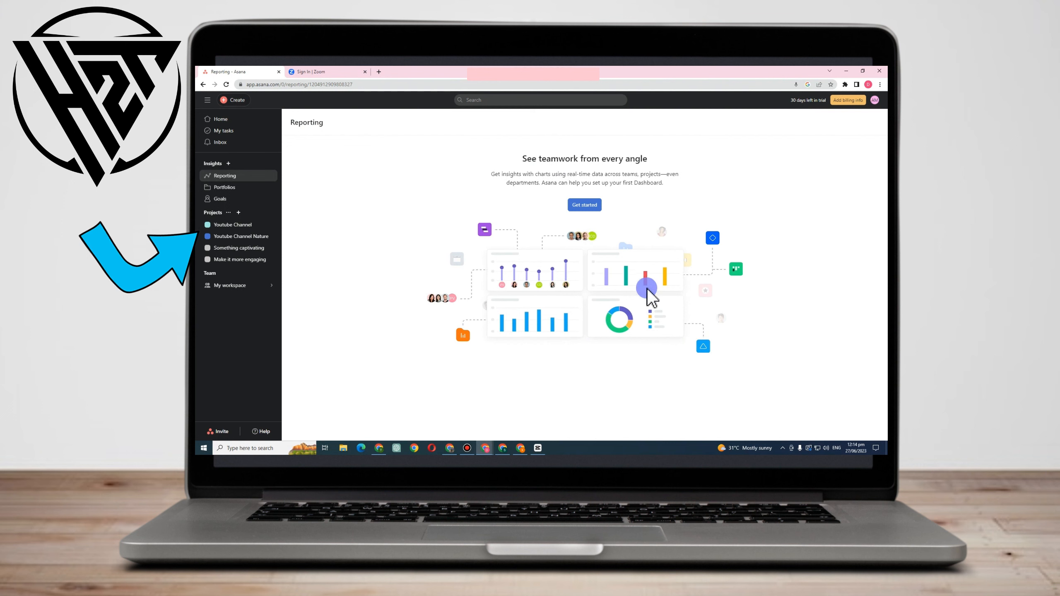
click(228, 189)
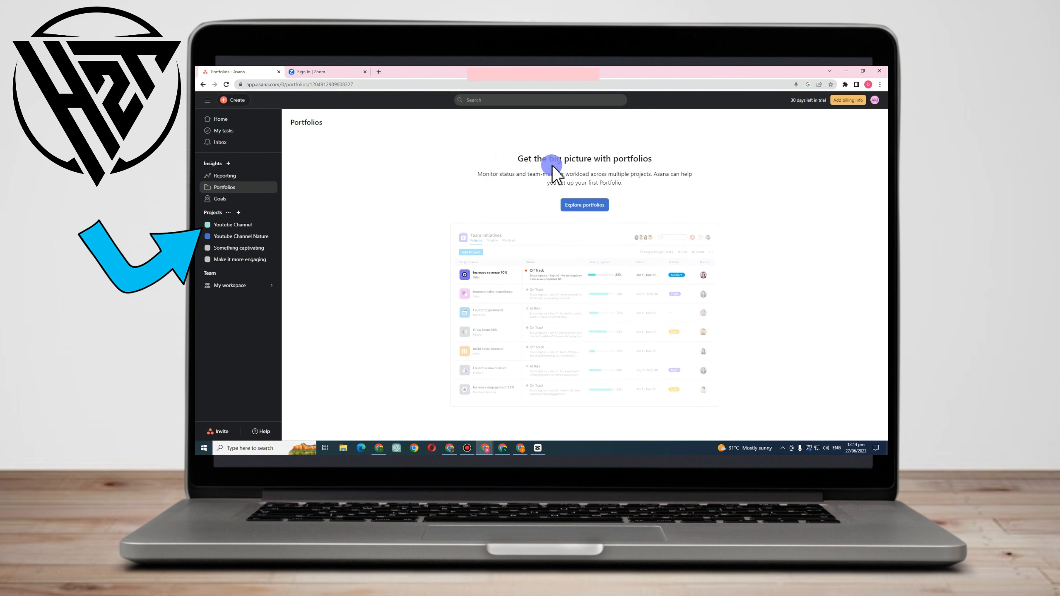
Start a company goal titled Reach 100000 Subscribers and set its privacy to Private.
click(227, 202)
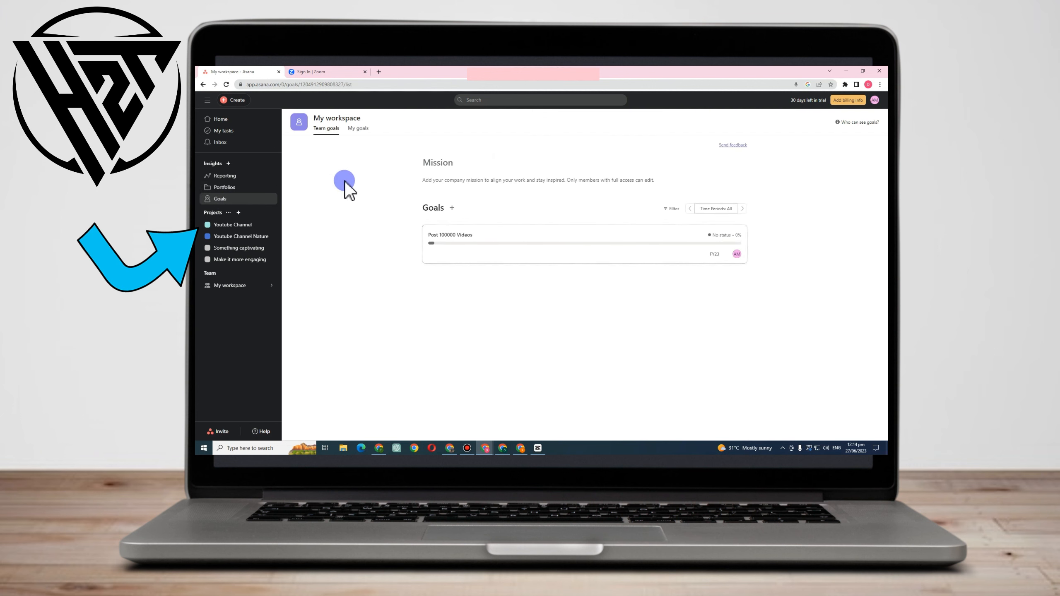
click(454, 208)
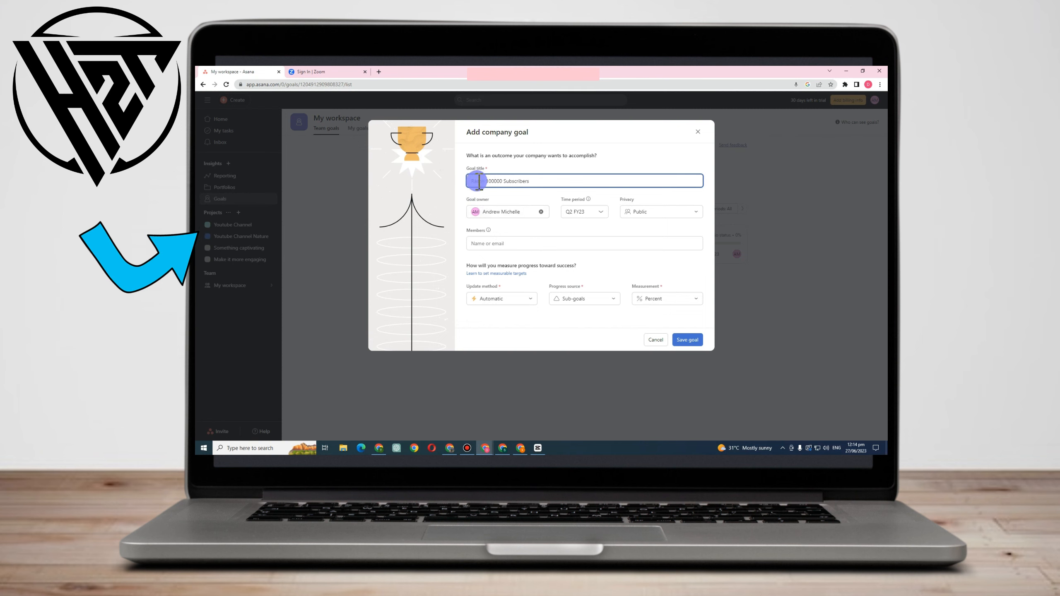
click(642, 213)
click(678, 267)
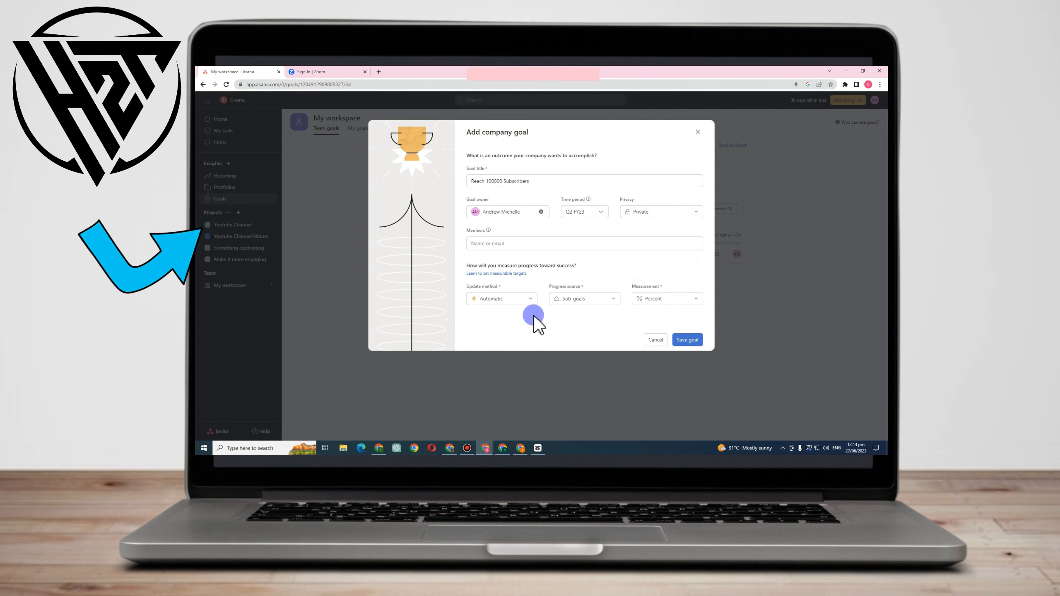
Measure the goal with manual updates as a number with a target value of 10000000, and save the goal.
click(519, 303)
click(501, 336)
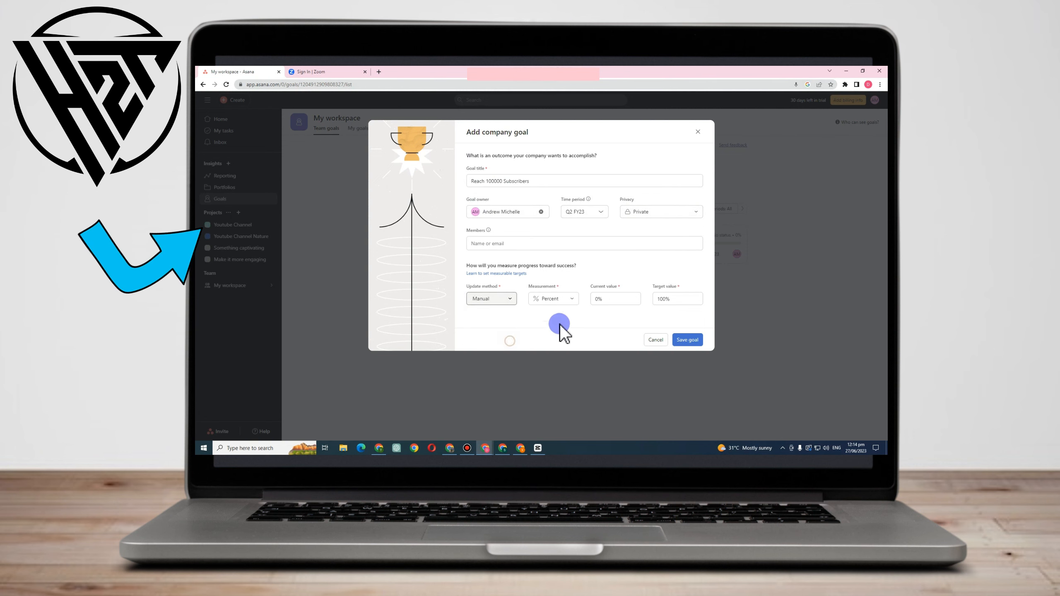
click(570, 299)
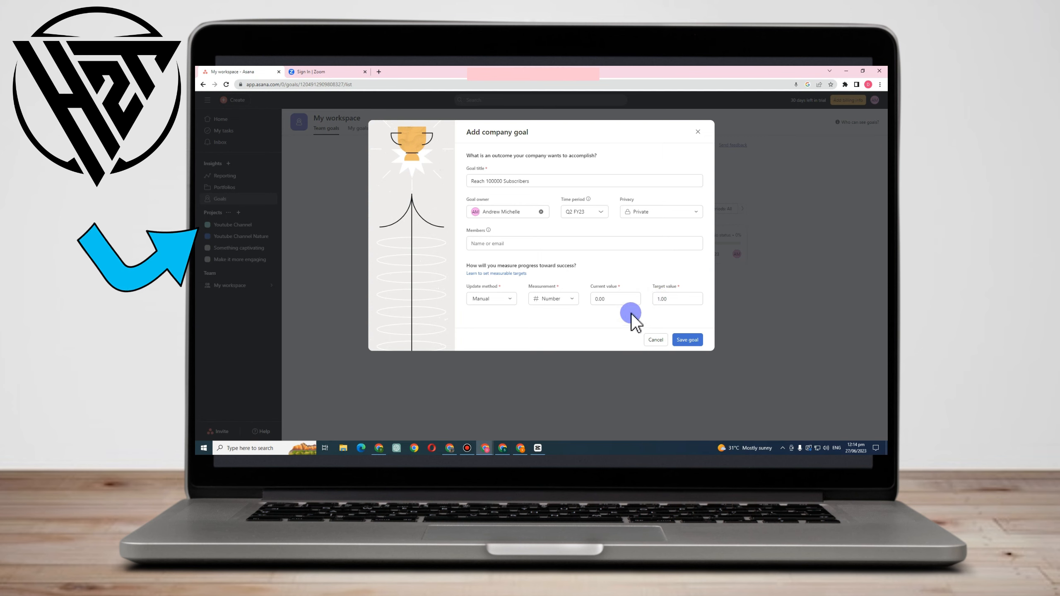
click(670, 298)
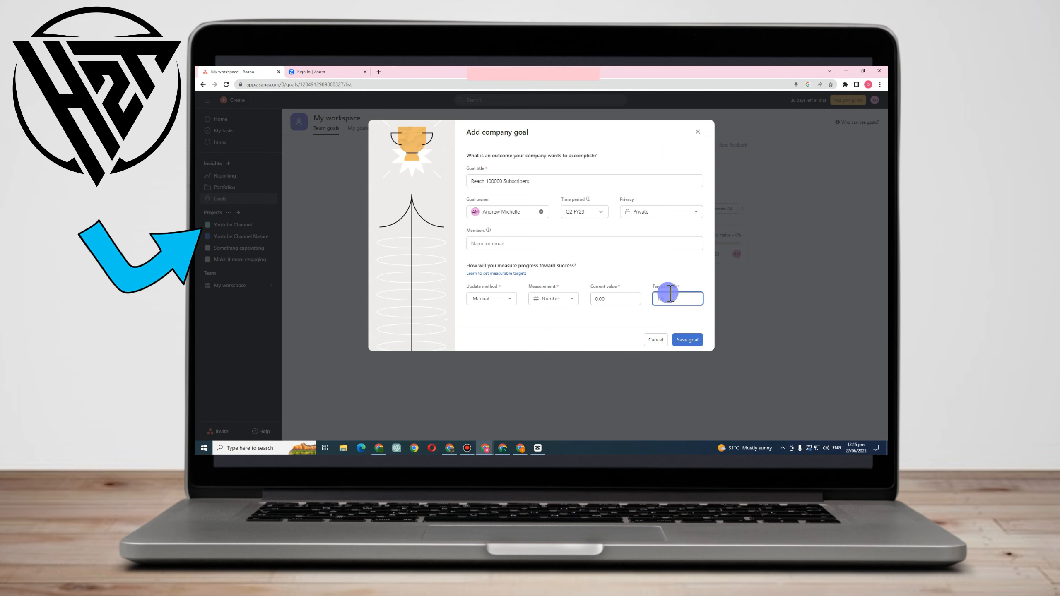
key(BackSpace)
key(BackSpace)
key(BackSpace)
key(BackSpace)
text(10000000)
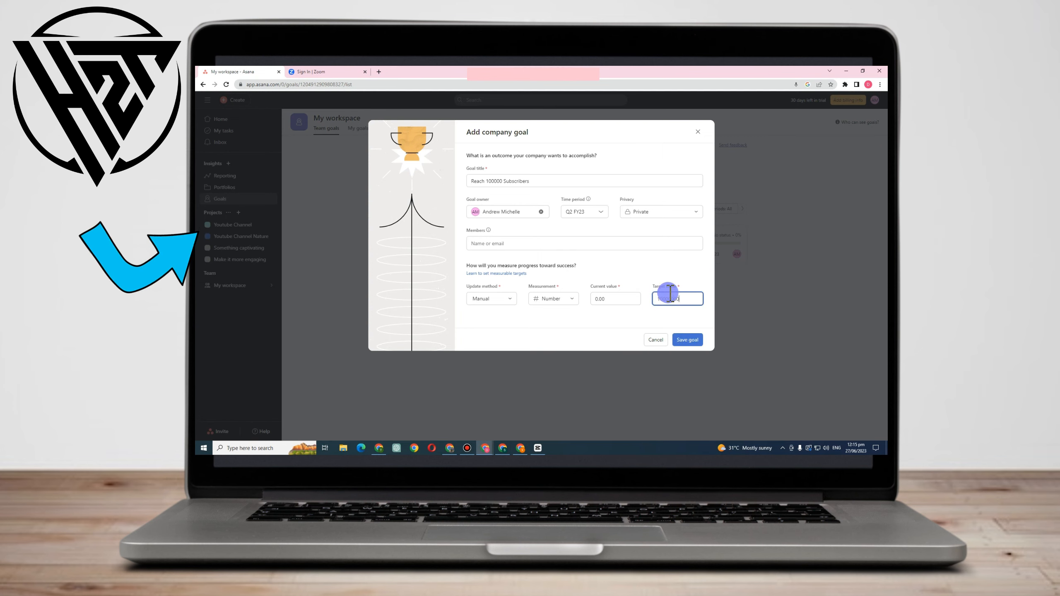
click(686, 339)
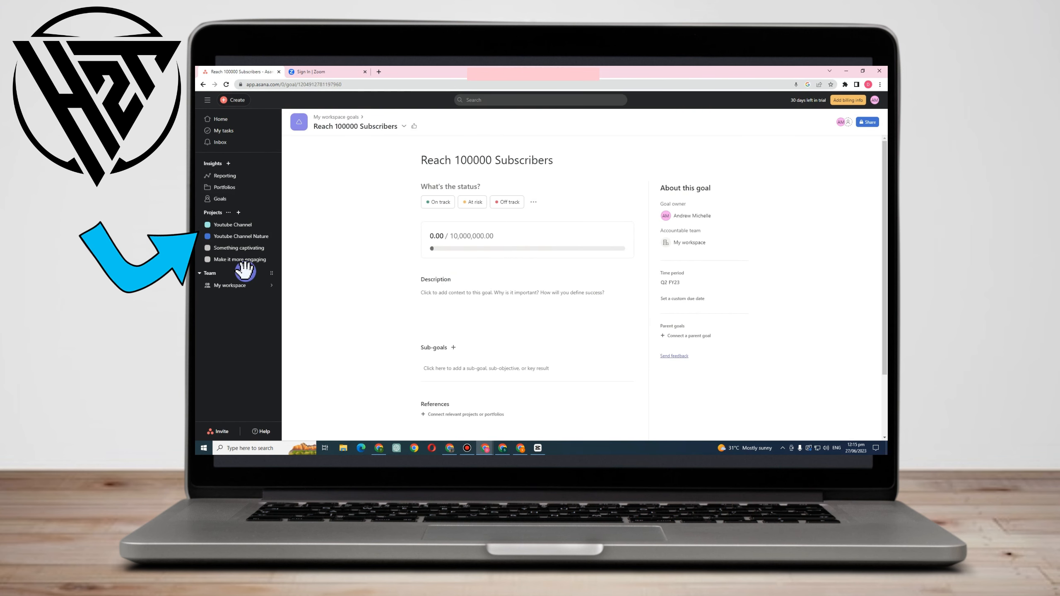
In the Youtube Channel Nature project, assign Prepare the Equipment to the fifth suggested teammate and set its due date to July 2.
click(241, 236)
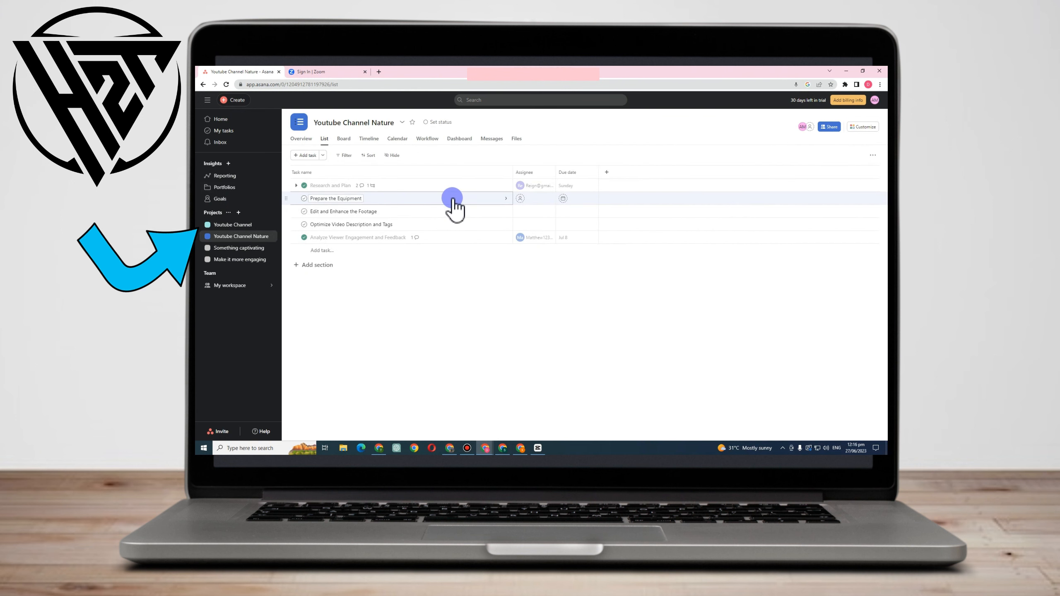
click(484, 198)
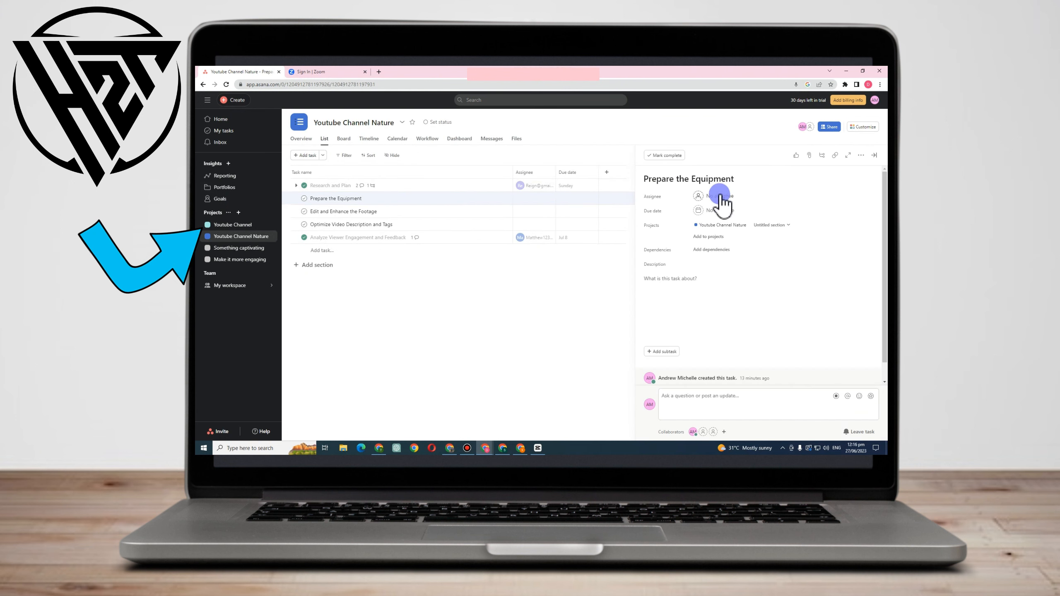
click(716, 197)
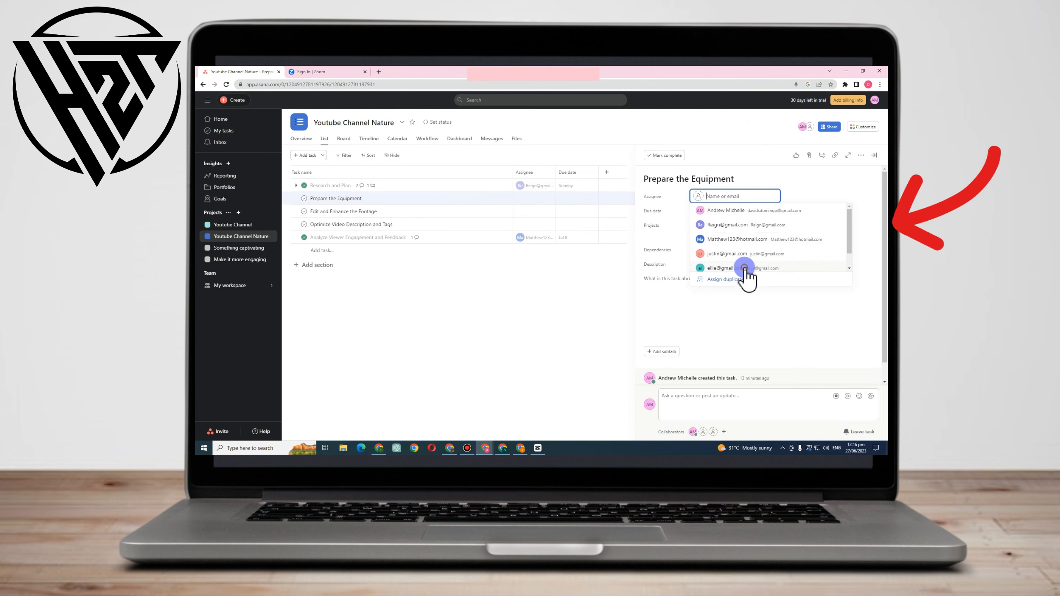
click(741, 267)
click(731, 212)
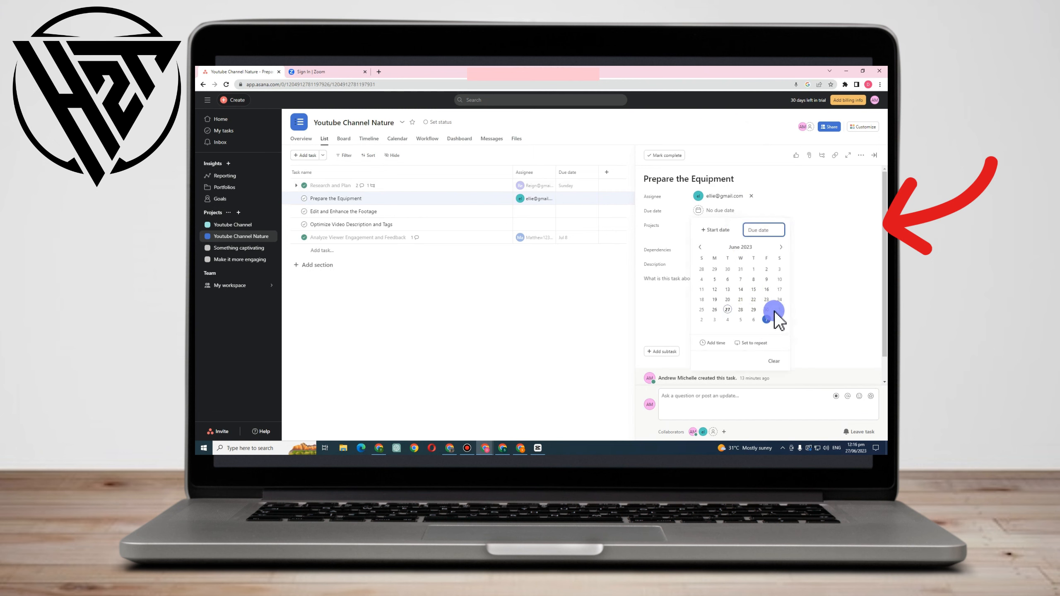
click(781, 247)
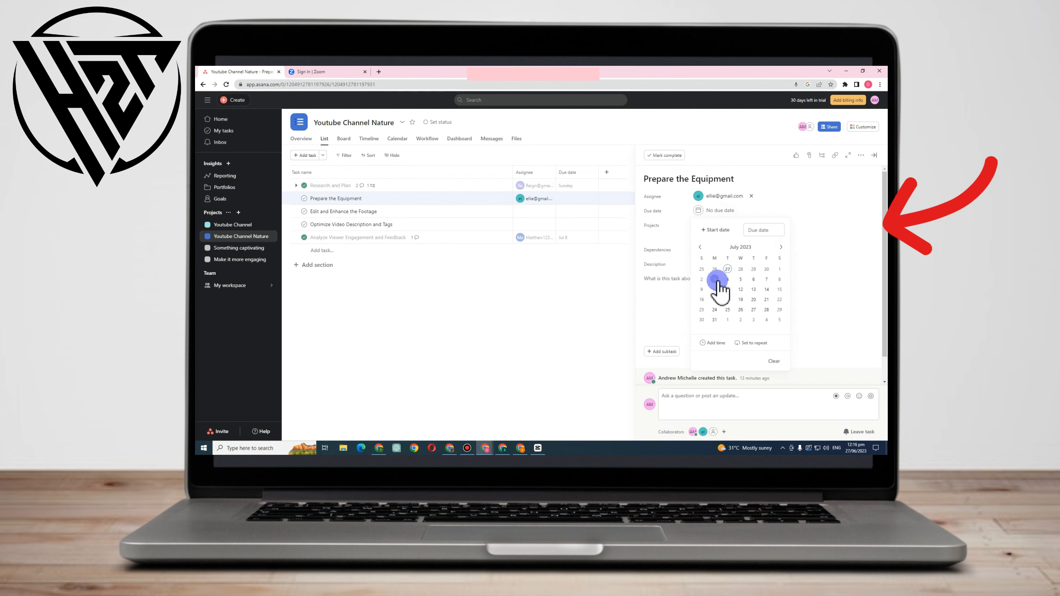
click(702, 280)
click(815, 260)
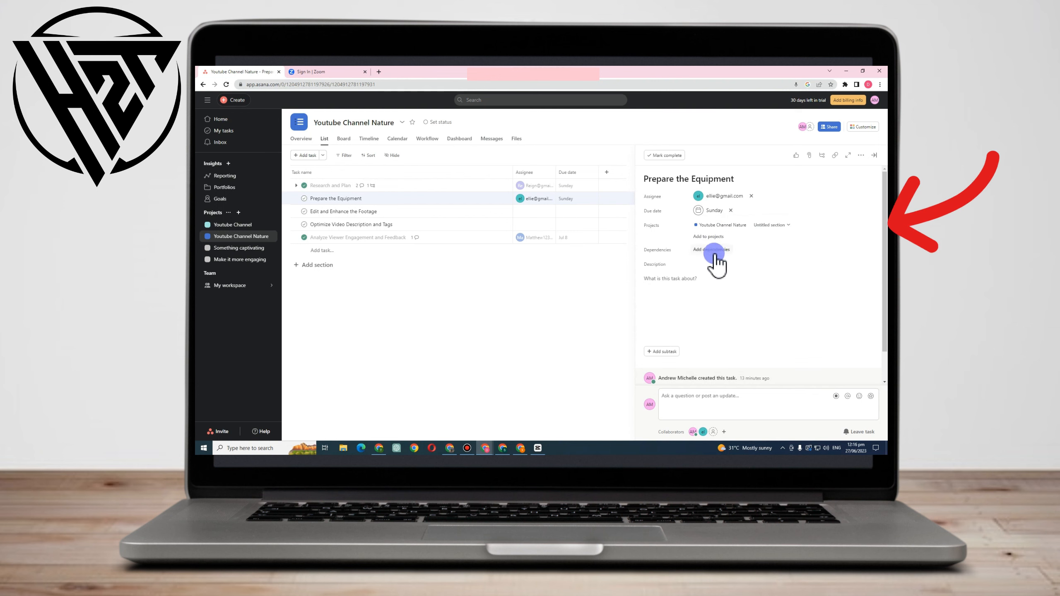
Add three pasted subtasks to Prepare the Equipment covering the high-quality camera, the necessary accessories, and the extra batteries and memory cards.
click(681, 284)
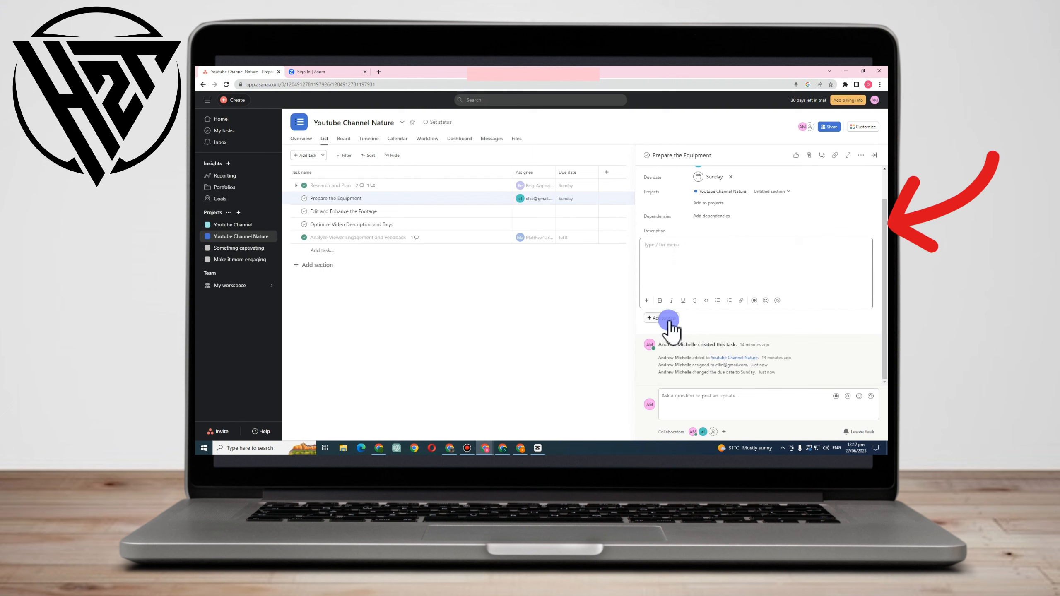
click(668, 320)
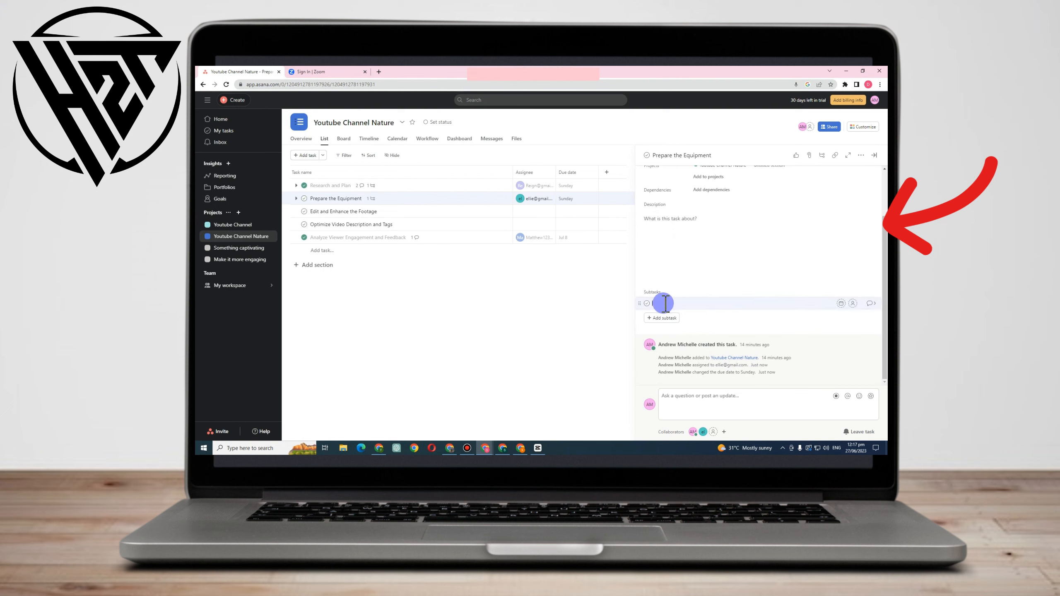
text(Ensure you have a high-quality camera capable of capturing stunning nature footage. Pack necessary accessories like tripods, stabilizers, lenses, and filters. Carry extra batteries, memory cards, and other essential equipment for uninterrupted shooting.)
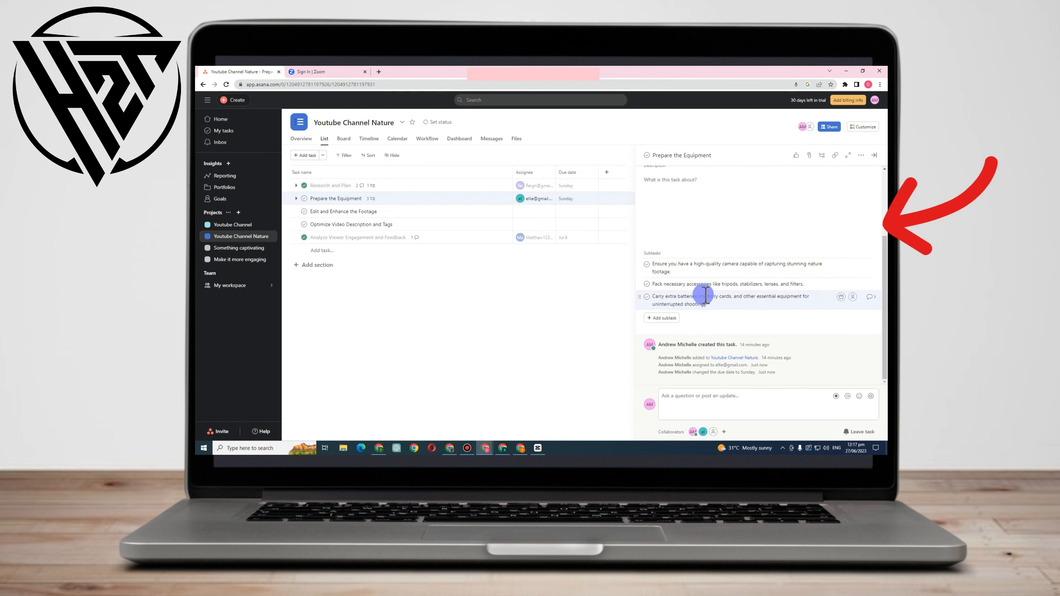
Assign the camera subtask to the second suggested teammate, the accessories subtask to the third, and the batteries subtask to the fourth.
click(654, 267)
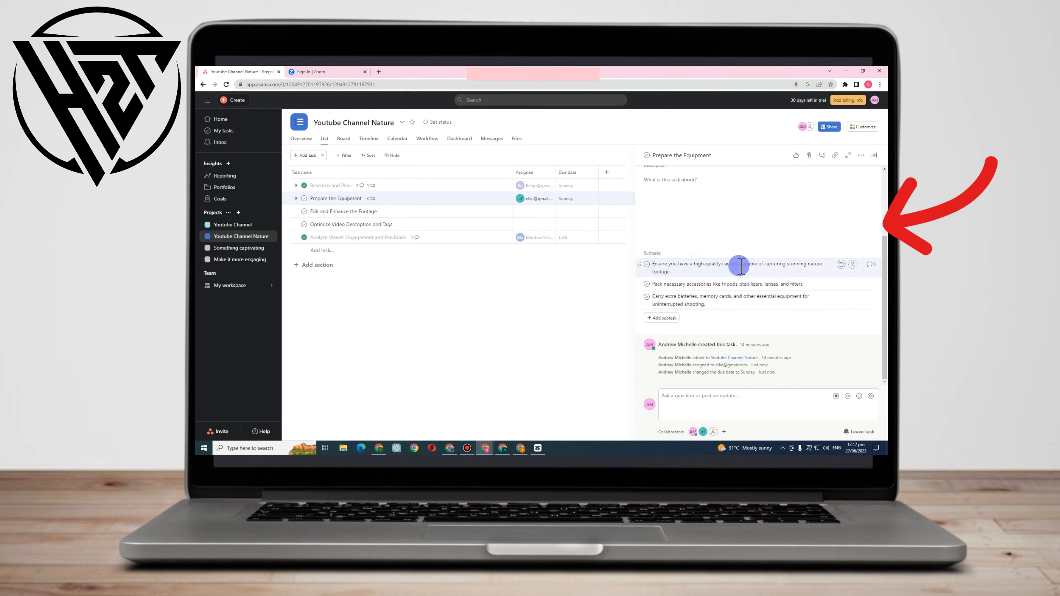
click(853, 264)
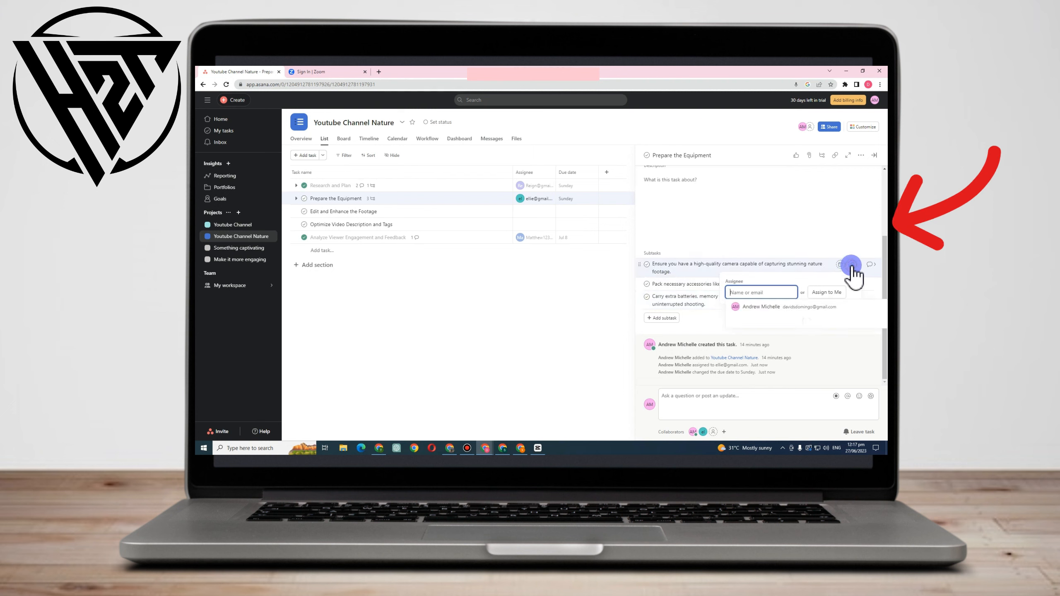
click(742, 307)
click(654, 288)
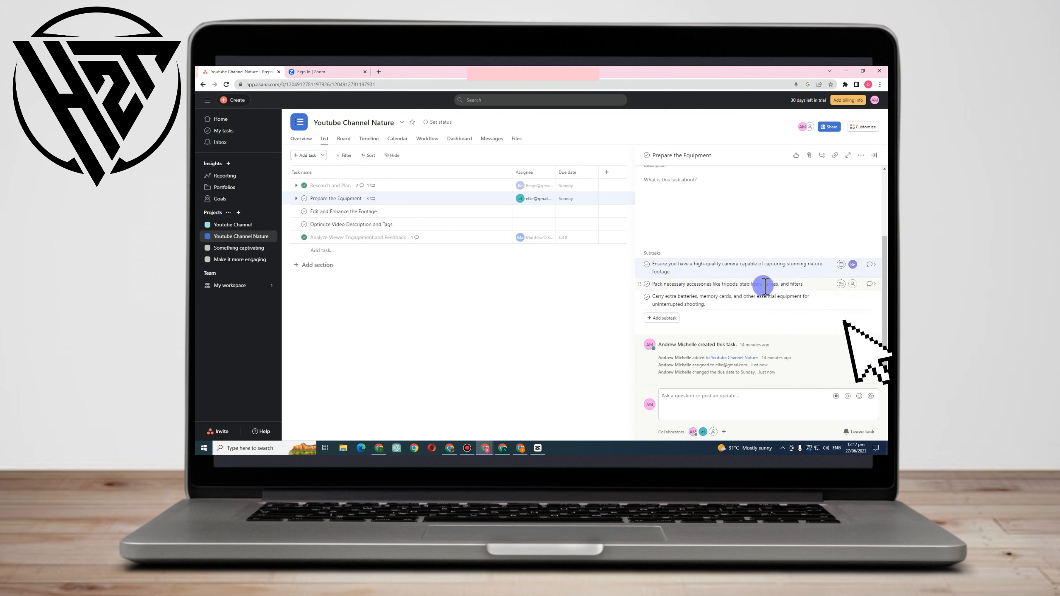
click(853, 284)
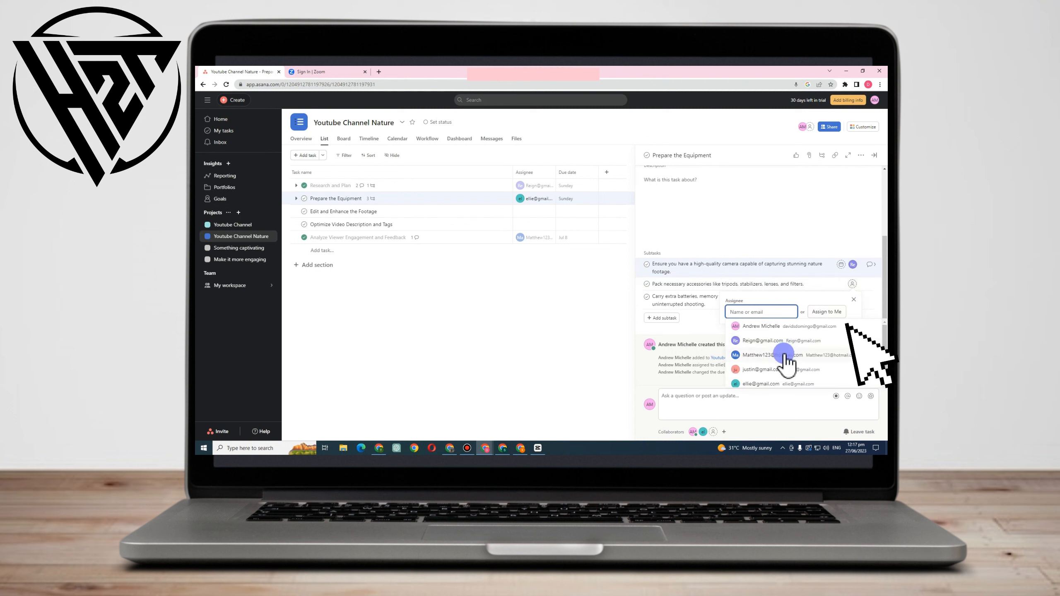
click(784, 367)
click(717, 302)
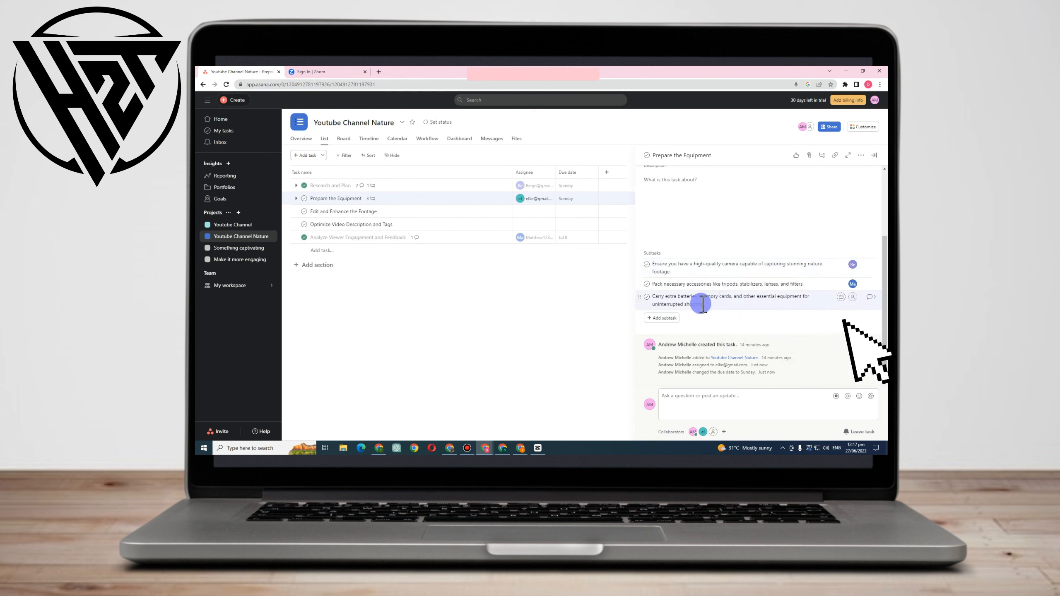
click(852, 297)
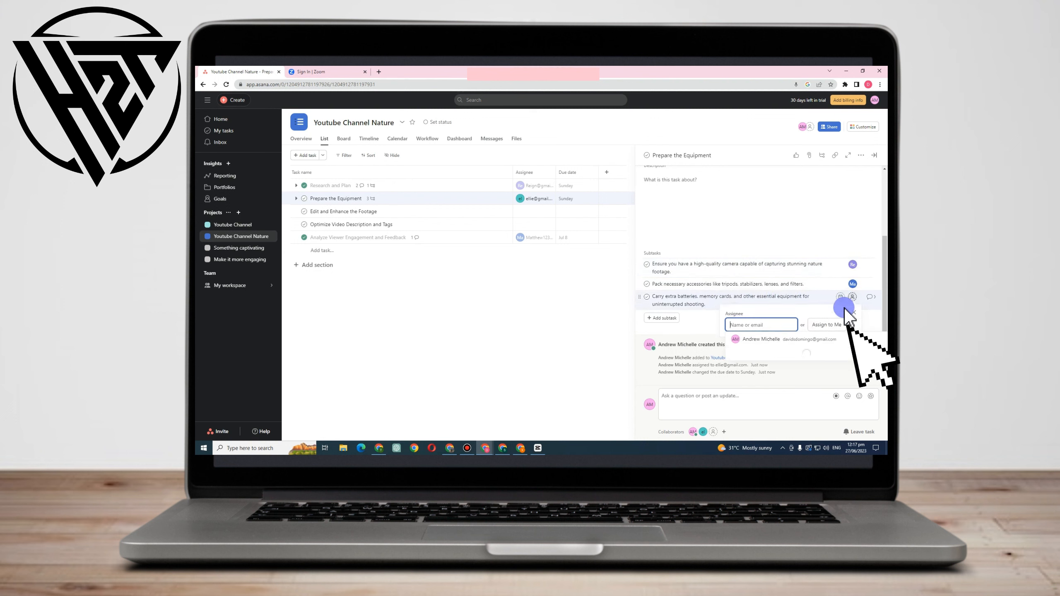
click(770, 382)
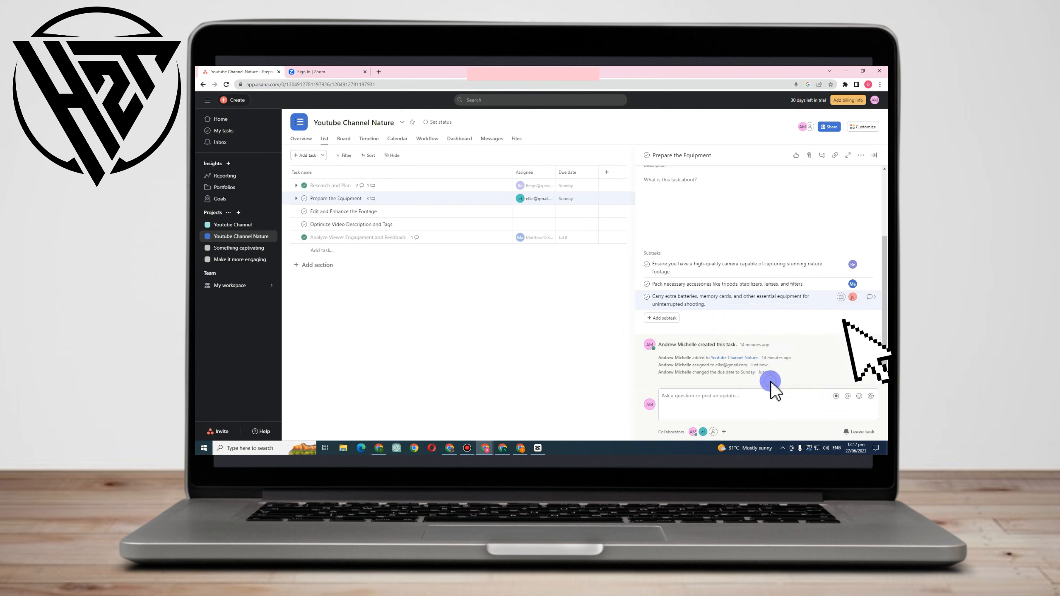
Open the file source choices for adding an attachment to the Prepare the Equipment task.
scroll(776, 372, up, 3)
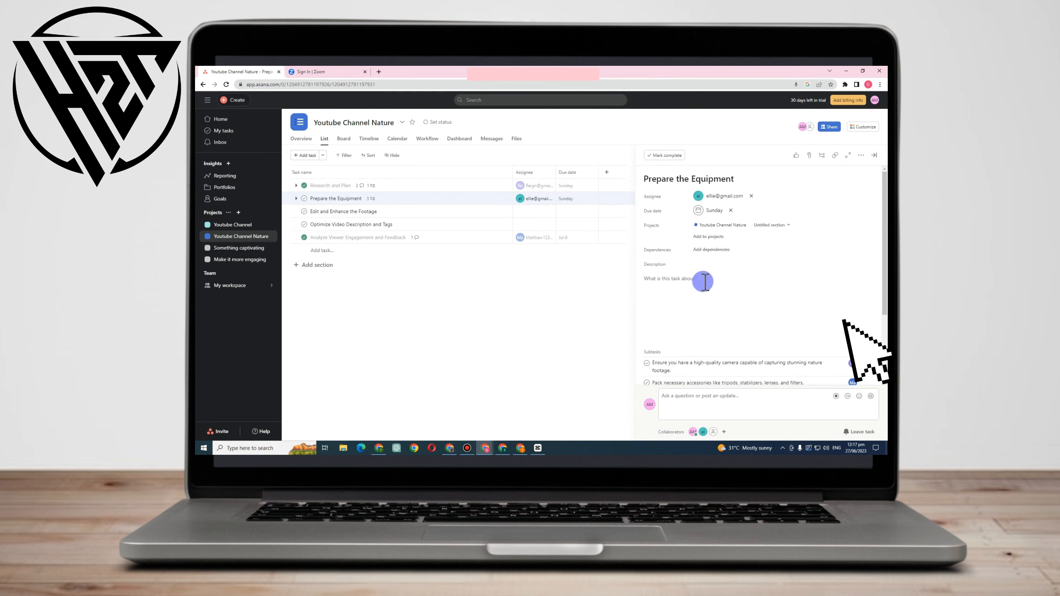
scroll(700, 280, down, 3)
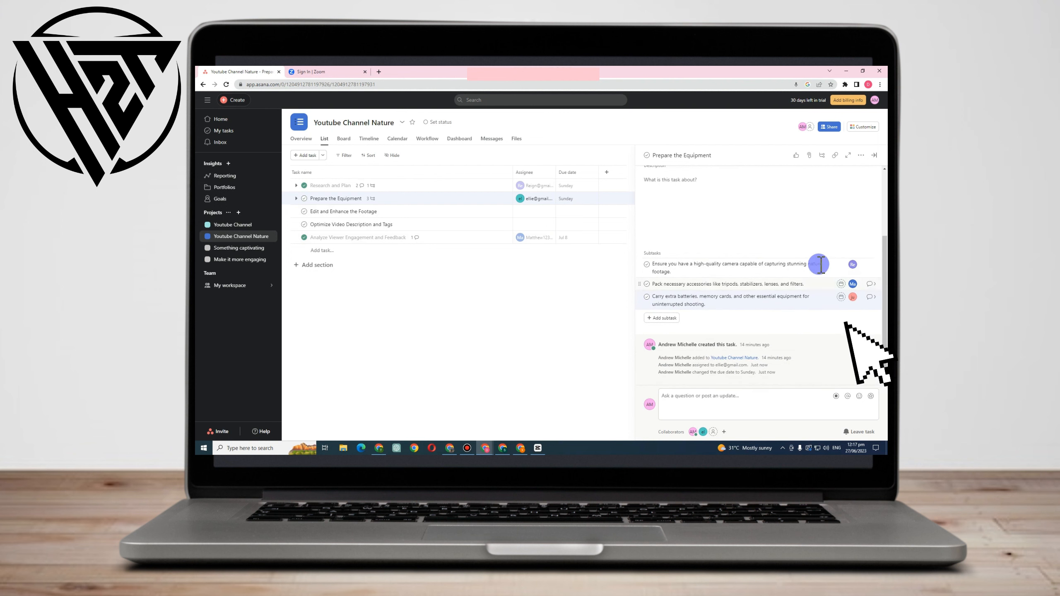
scroll(802, 249, up, 3)
scroll(800, 267, down, 3)
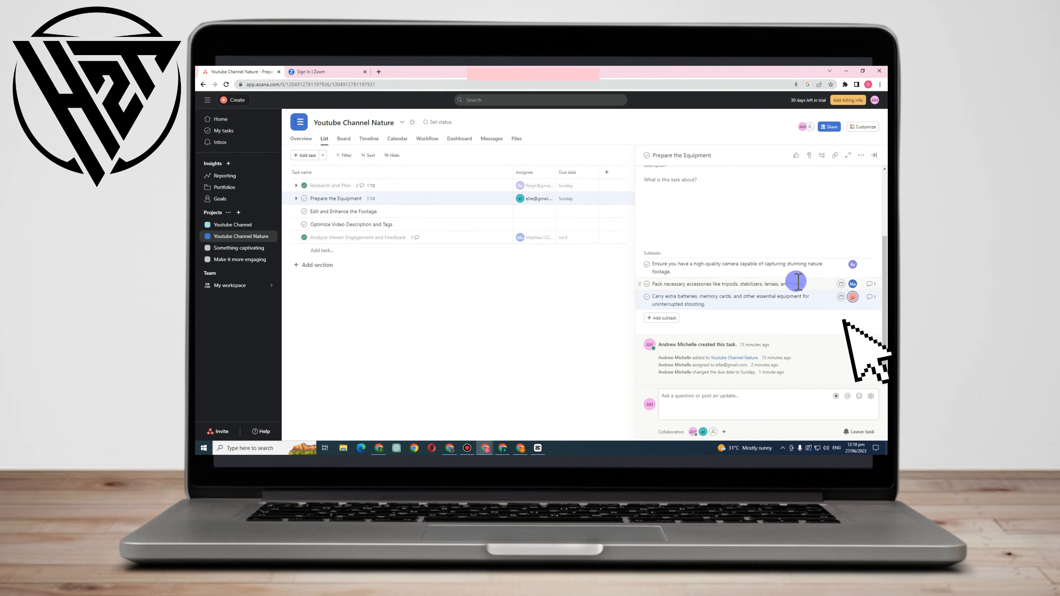
click(709, 397)
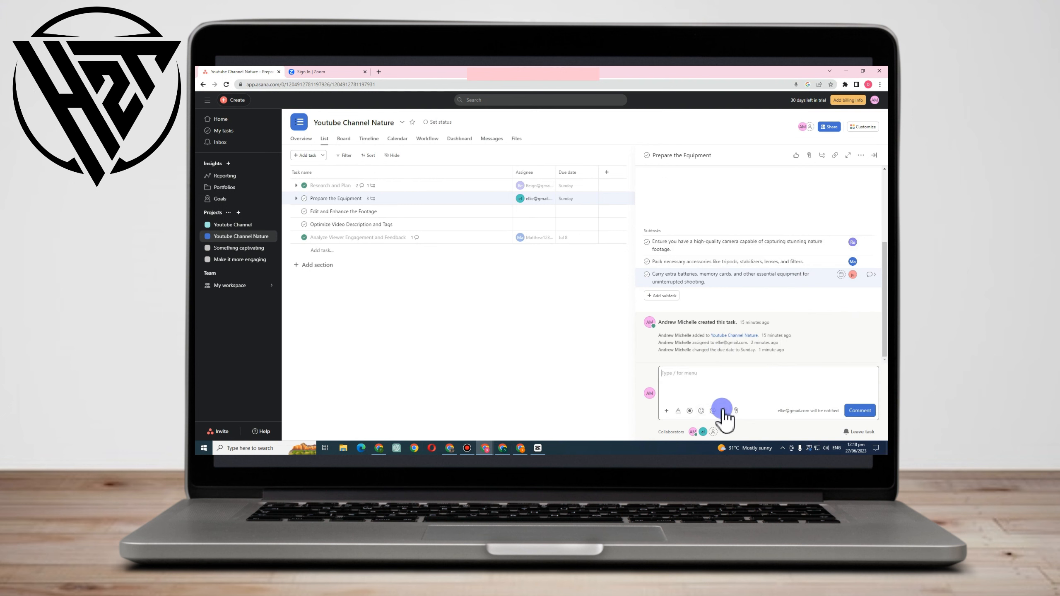
click(805, 156)
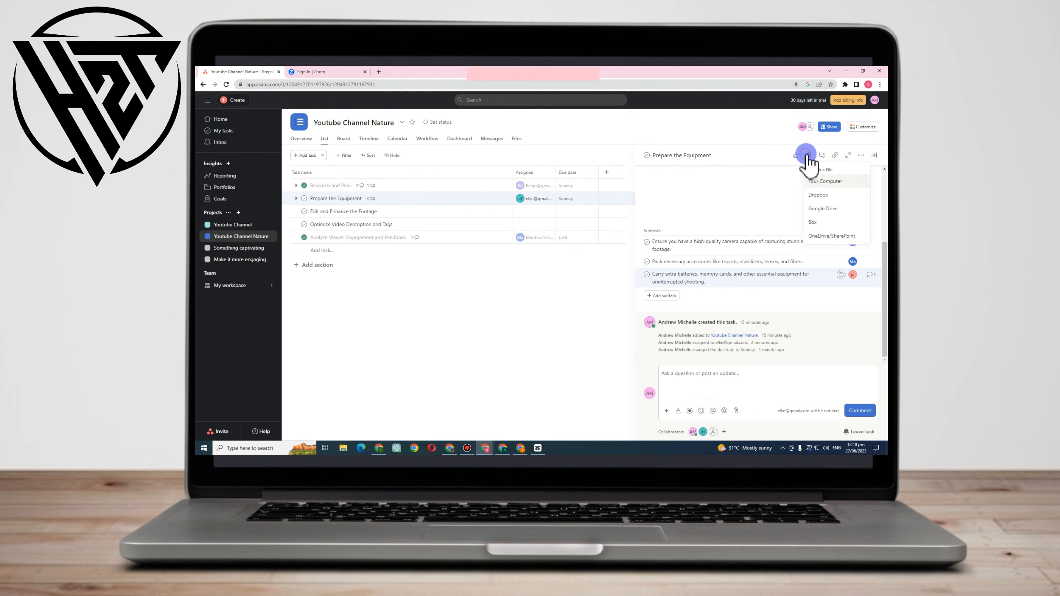